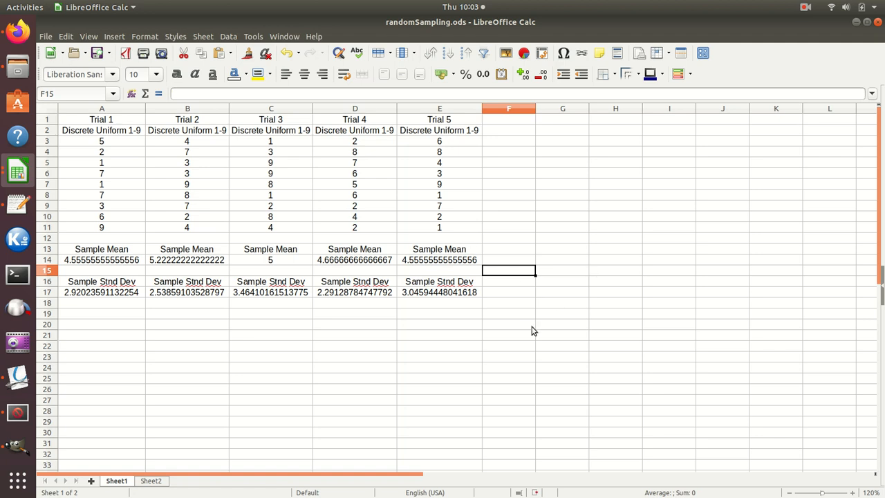
- Enter the heading Bins in F1 and the bin values 1 and 2 in F2 and F3
{"action": "left_click", "coordinate": [508, 121]}
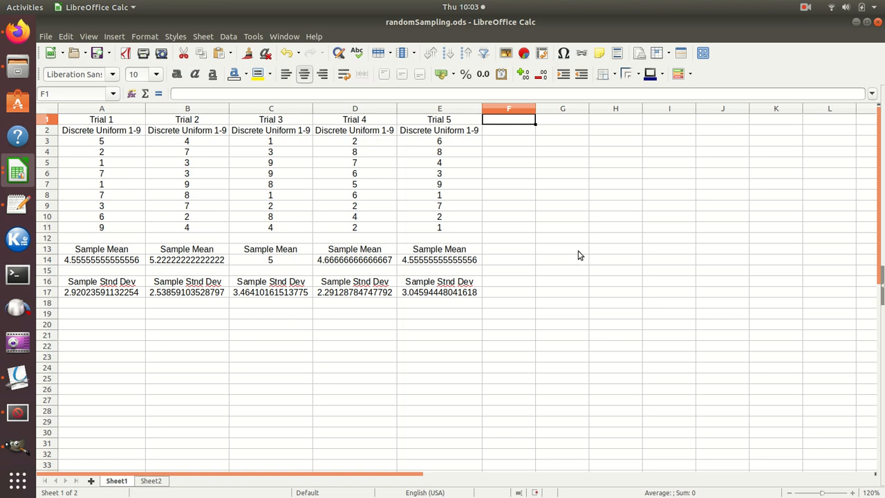
{"action": "type", "text": "B"}
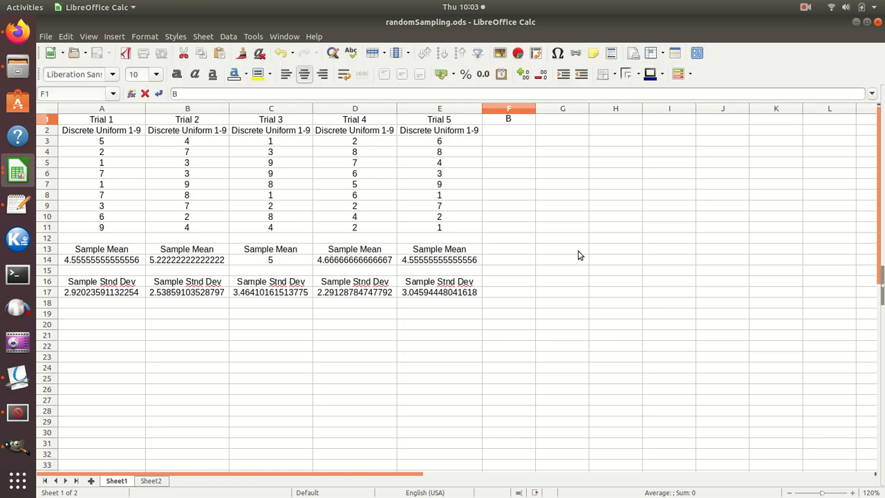
{"action": "type", "text": "ins"}
{"action": "key", "text": "Return"}
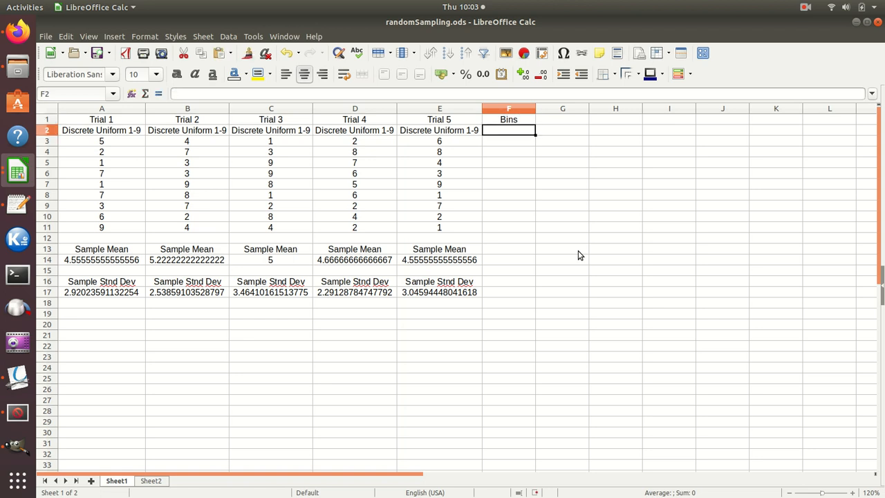
{"action": "type", "text": "1"}
{"action": "key", "text": "Return"}
{"action": "type", "text": "2"}
{"action": "key", "text": "Return"}
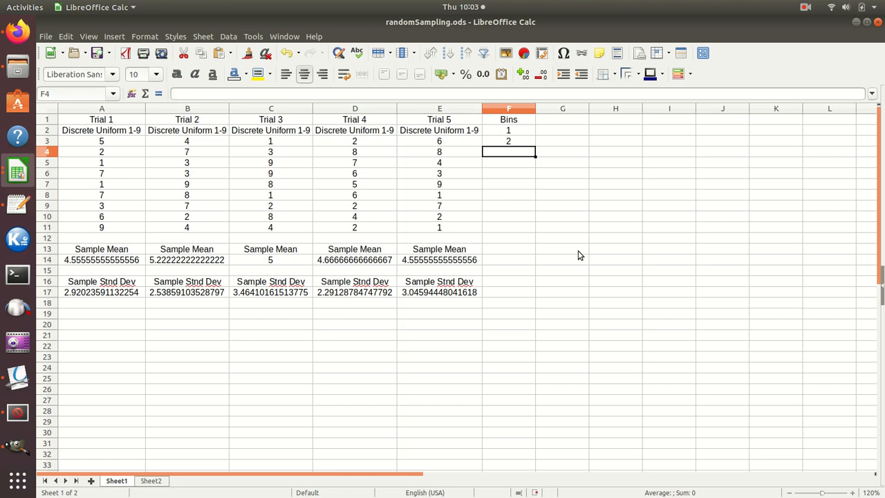
{"action": "left_click", "coordinate": [527, 132]}
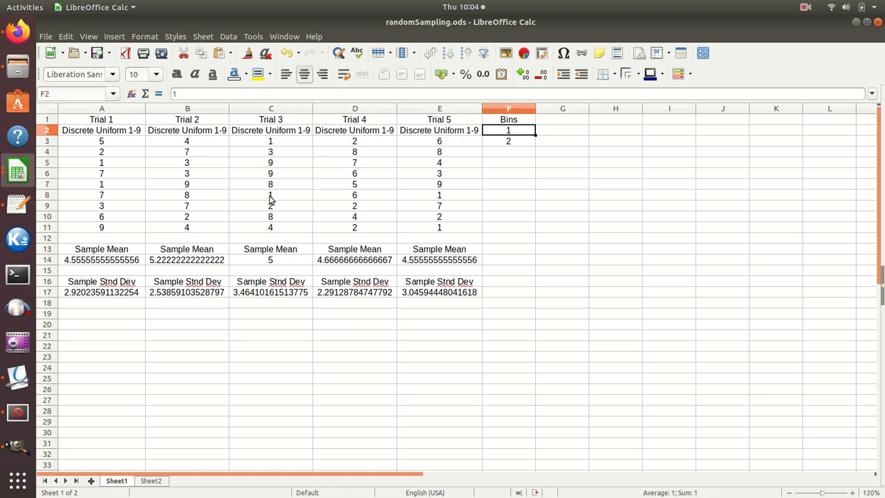
{"action": "left_click", "coordinate": [508, 143]}
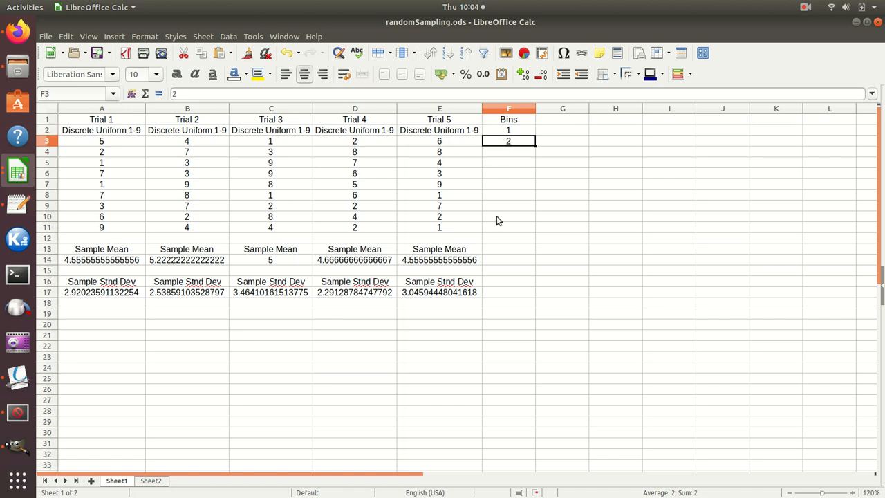
{"action": "left_click", "coordinate": [517, 133]}
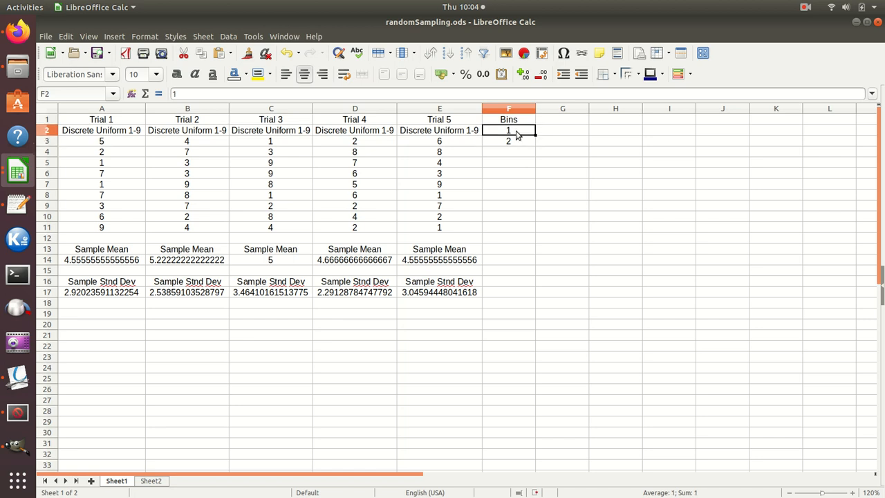
{"action": "left_click", "coordinate": [519, 144]}
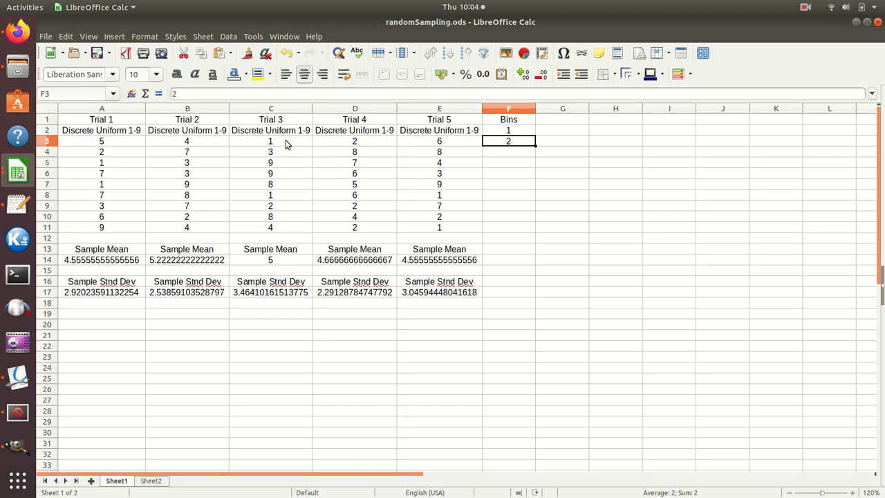
{"action": "left_click", "coordinate": [507, 134]}
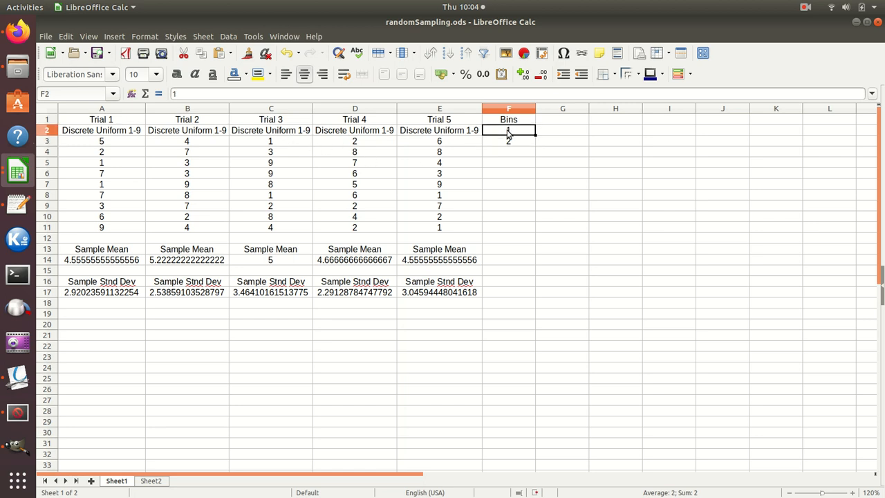
{"action": "left_click", "coordinate": [358, 145]}
{"action": "left_click", "coordinate": [505, 147]}
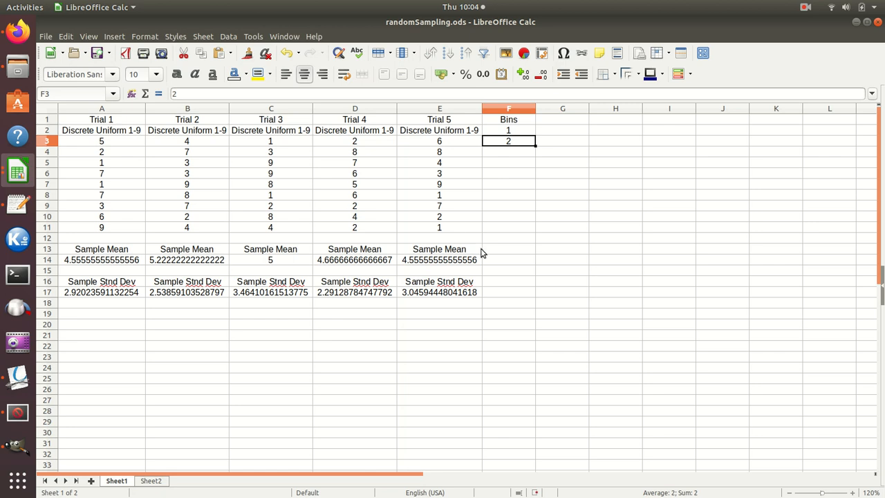
- Enter 3 and 4 in F4 and F5, and extend the bin series down to 9 in F10
{"action": "left_click", "coordinate": [517, 154]}
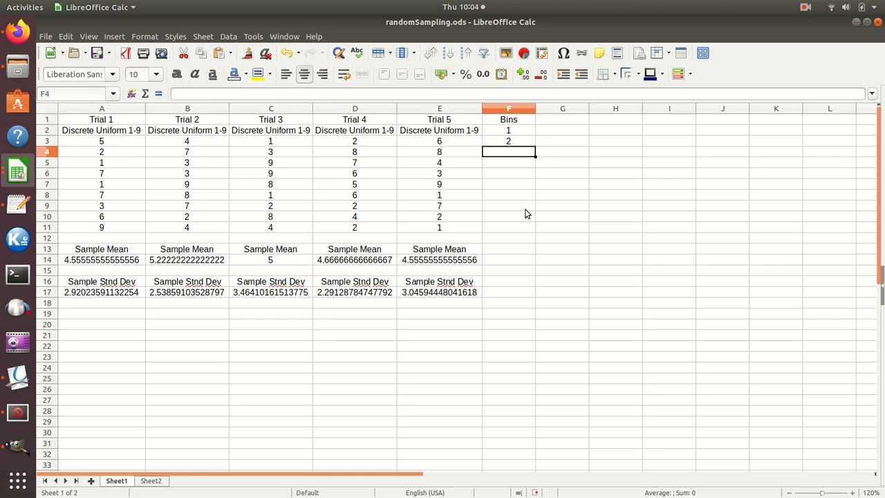
{"action": "type", "text": "3"}
{"action": "key", "text": "Return"}
{"action": "type", "text": "4"}
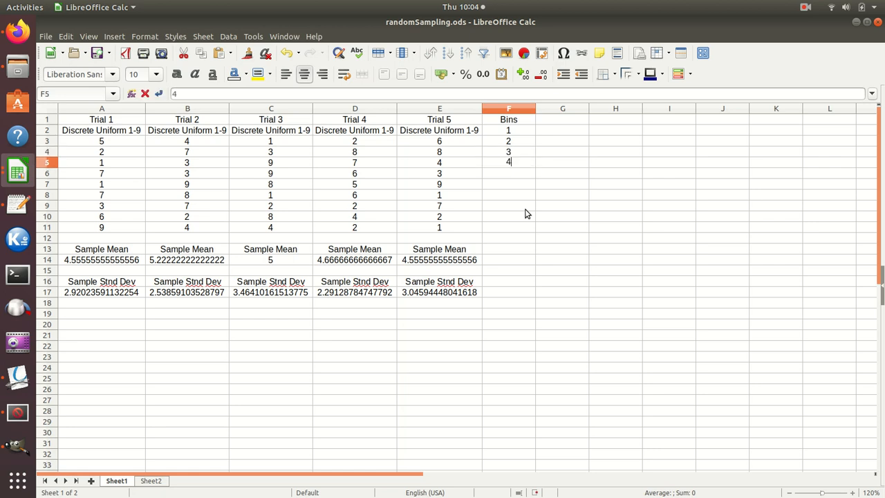
{"action": "key", "text": "Return"}
{"action": "left_click_drag", "start_coordinate": [520, 149], "coordinate": [530, 223]}
{"action": "left_click", "coordinate": [518, 261]}
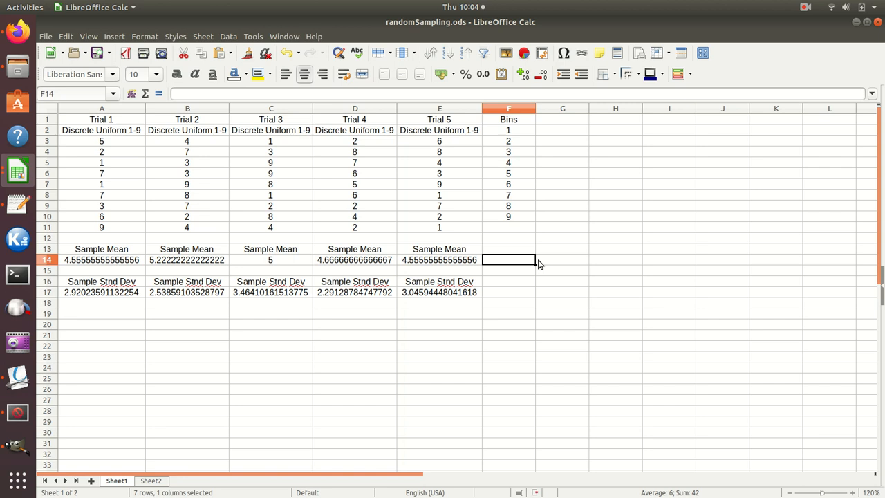
- Highlight the last bin cell, F10, with a yellow background
{"action": "left_click", "coordinate": [517, 218]}
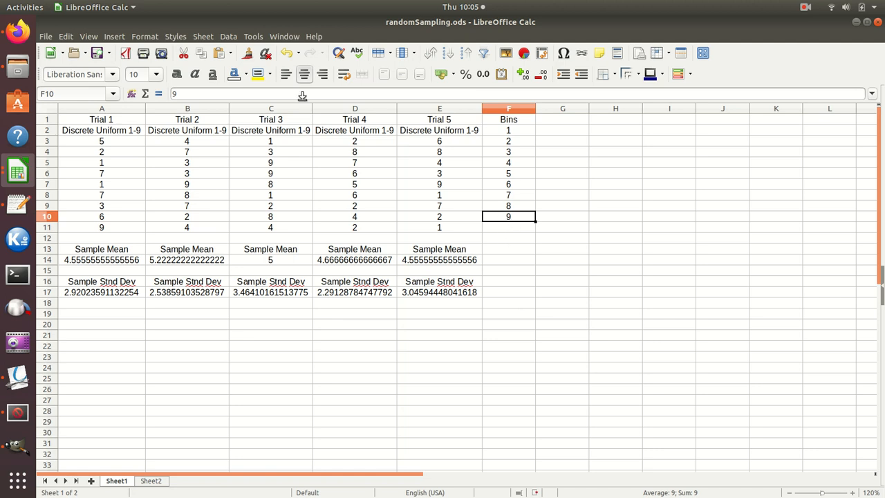
{"action": "left_click", "coordinate": [258, 76]}
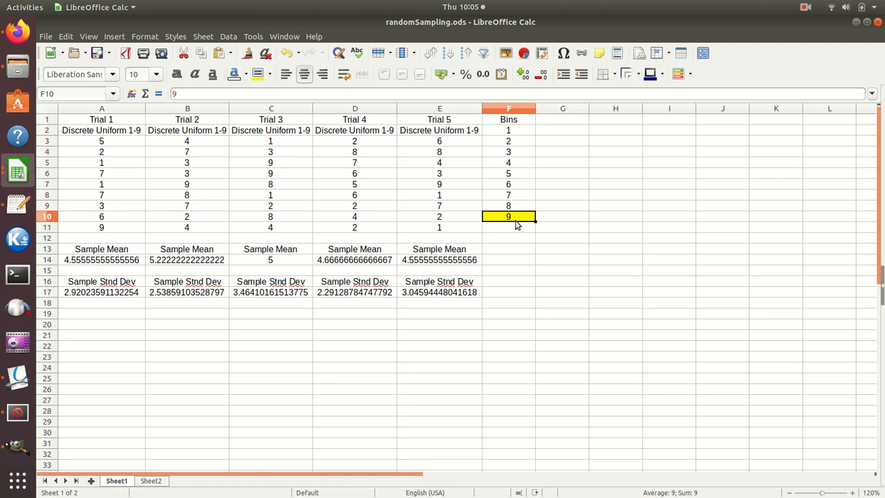
{"action": "left_click", "coordinate": [519, 251]}
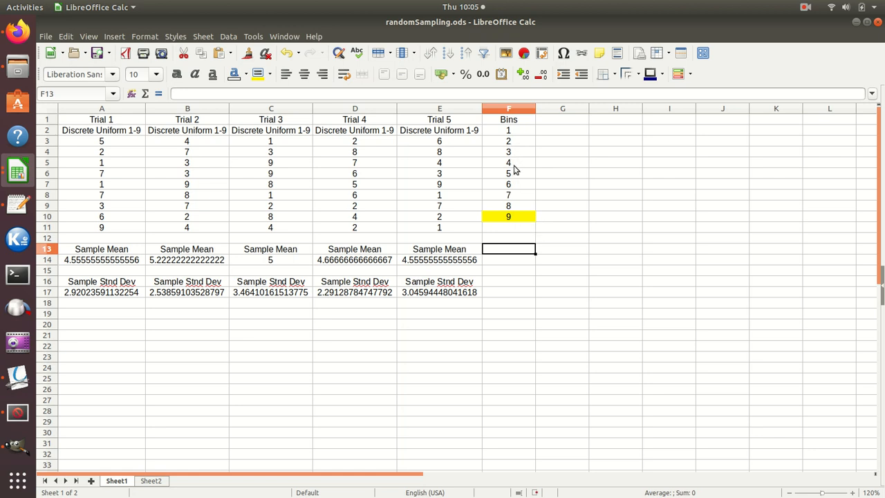
{"action": "left_click", "coordinate": [524, 206]}
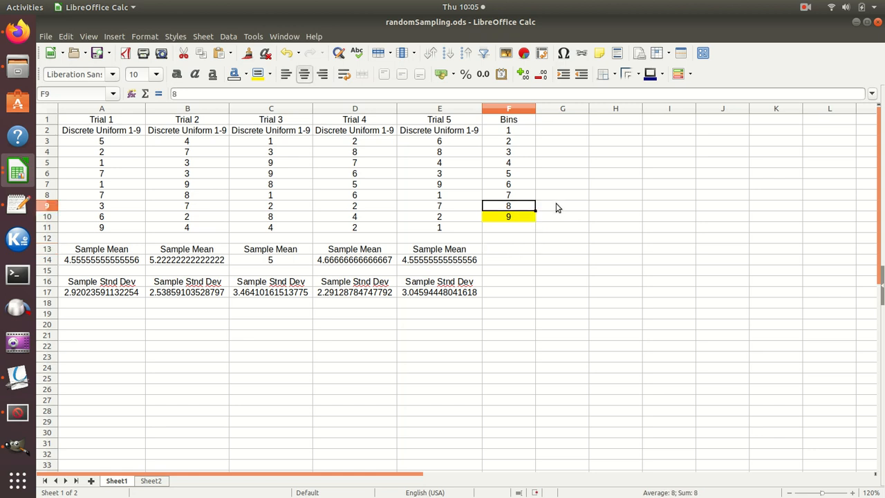
{"action": "left_click", "coordinate": [556, 206]}
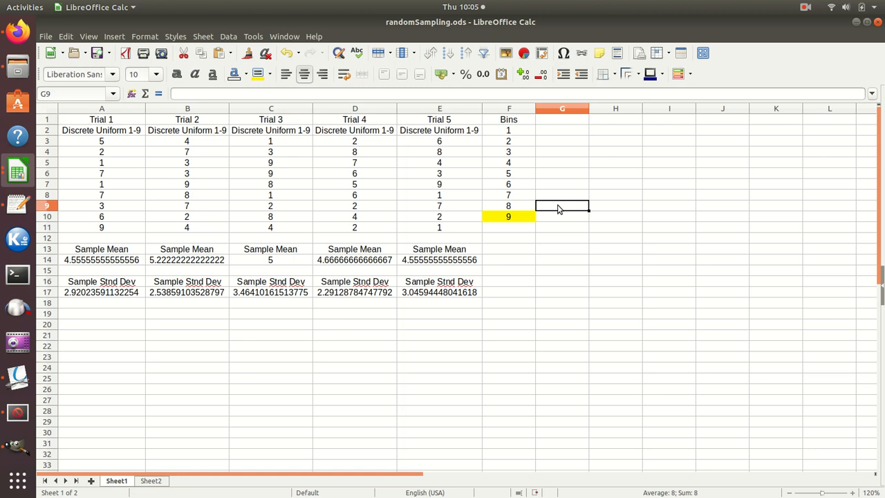
{"action": "left_click", "coordinate": [519, 207]}
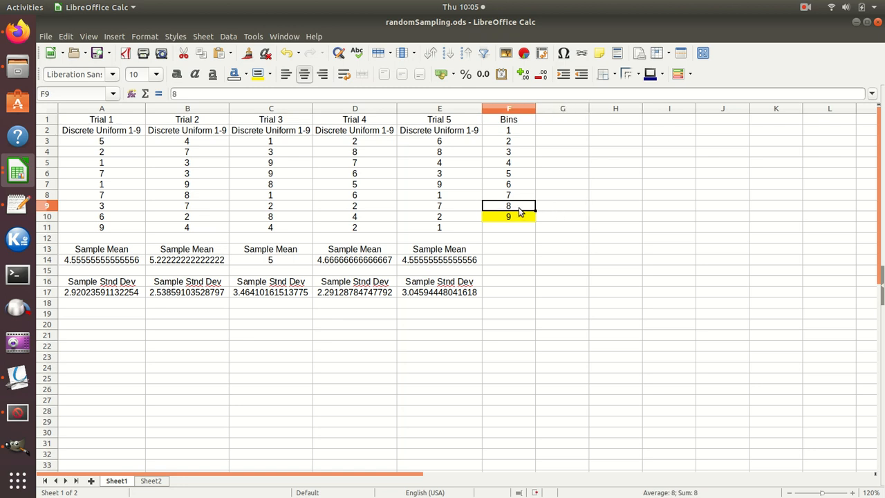
{"action": "left_click", "coordinate": [560, 221]}
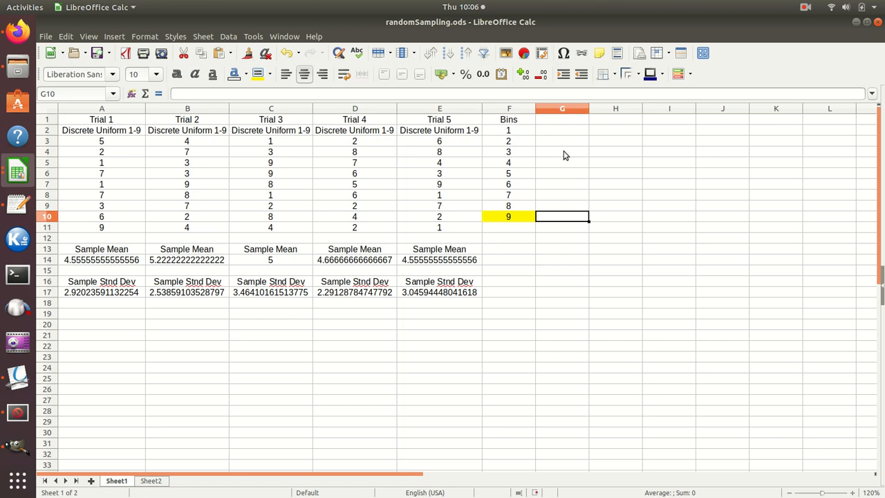
- Enter the heading Trial 1 in G1 and extend the series across to Trial 5 in K1
{"action": "left_click", "coordinate": [565, 121]}
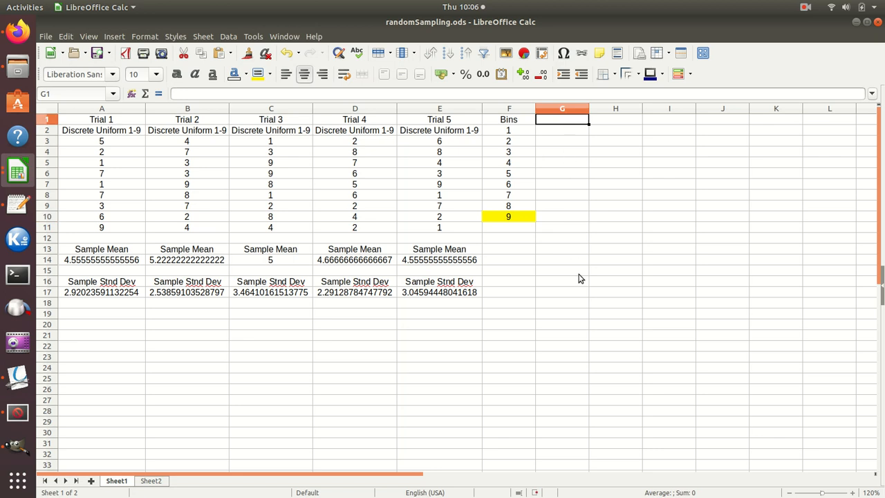
{"action": "type", "text": "Trial "}
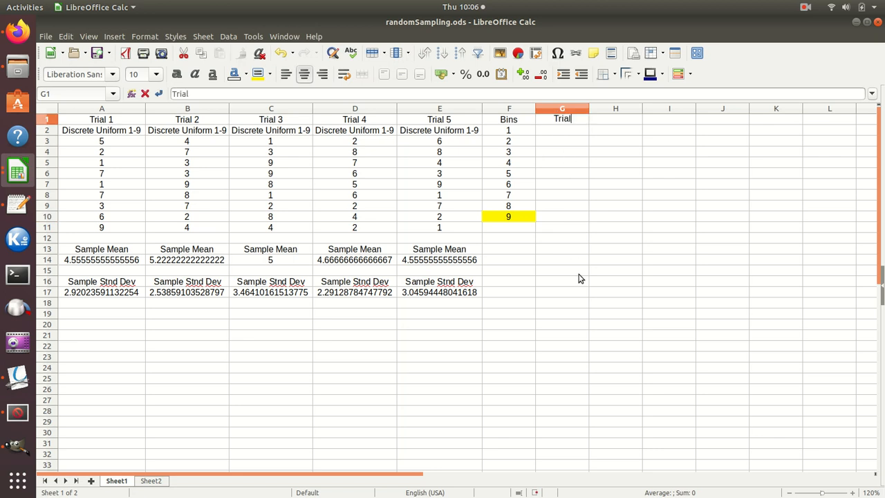
{"action": "type", "text": "1"}
{"action": "key", "text": "Return"}
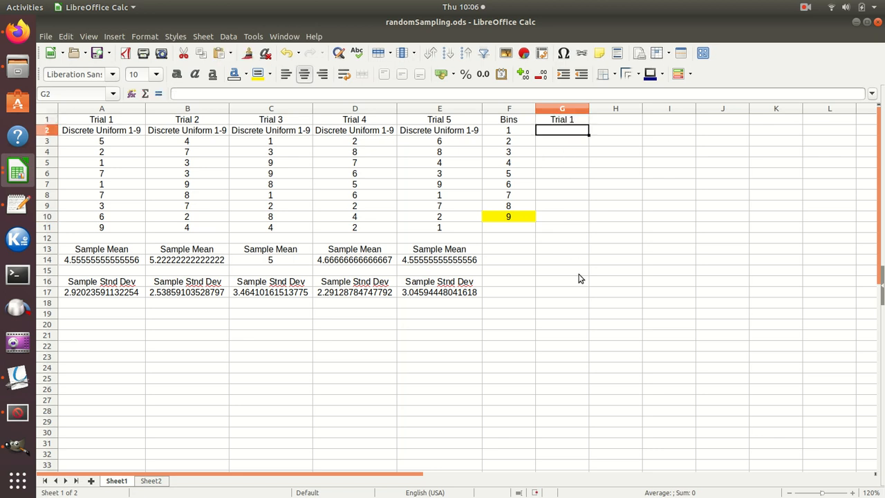
{"action": "left_click", "coordinate": [580, 122]}
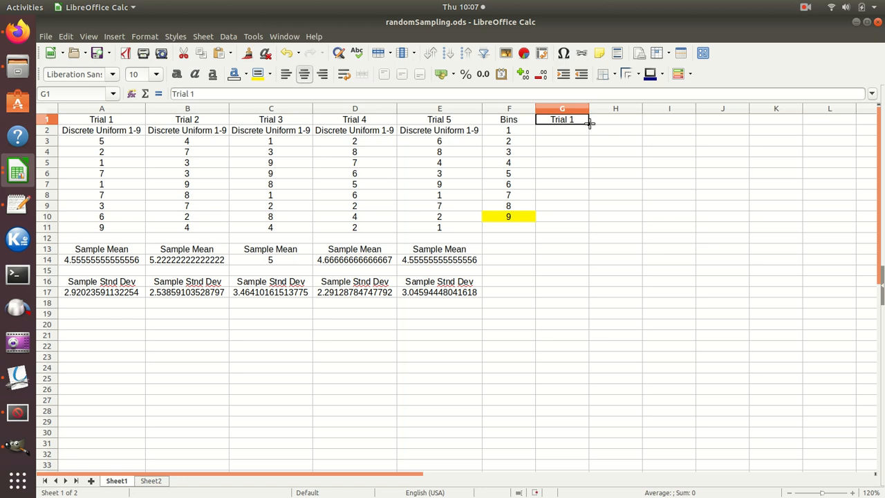
{"action": "left_click_drag", "start_coordinate": [592, 122], "coordinate": [779, 135]}
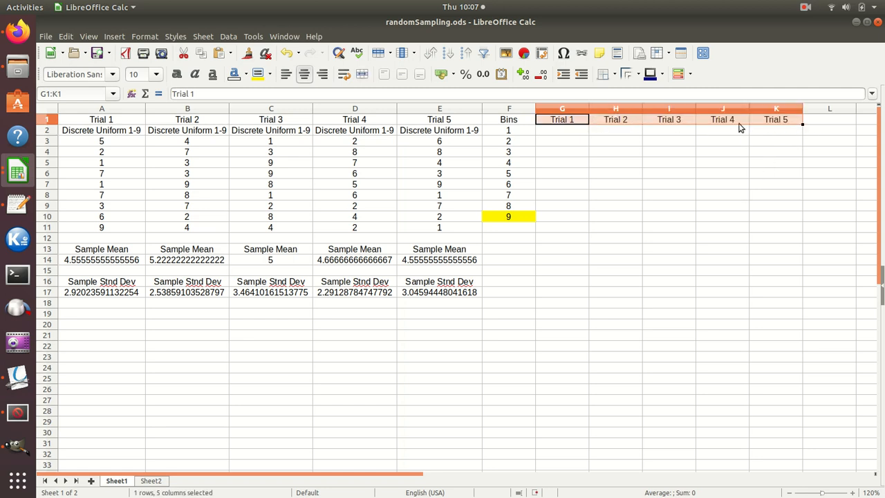
{"action": "left_click", "coordinate": [561, 265]}
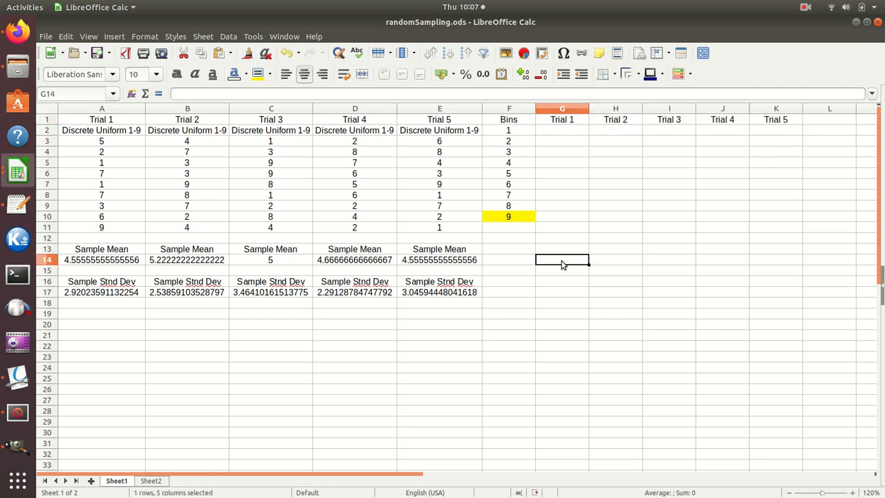
- Start a FREQUENCY formula over G2:G10 with the Trial 1 sample A3:A11 as its data range
{"action": "left_click", "coordinate": [563, 134]}
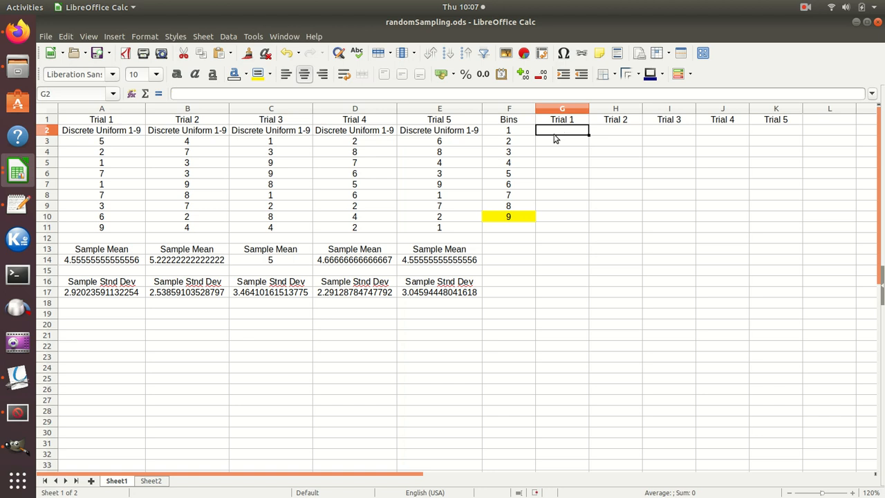
{"action": "left_click_drag", "start_coordinate": [561, 132], "coordinate": [559, 222]}
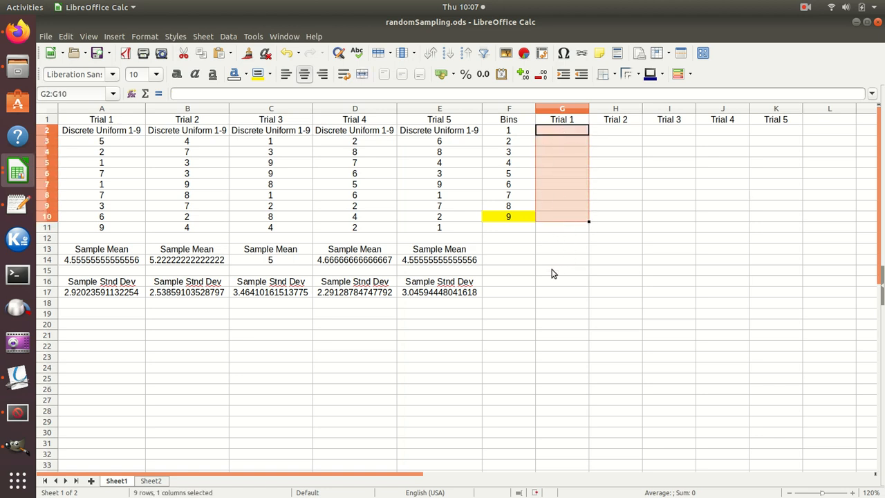
{"action": "left_click", "coordinate": [555, 128]}
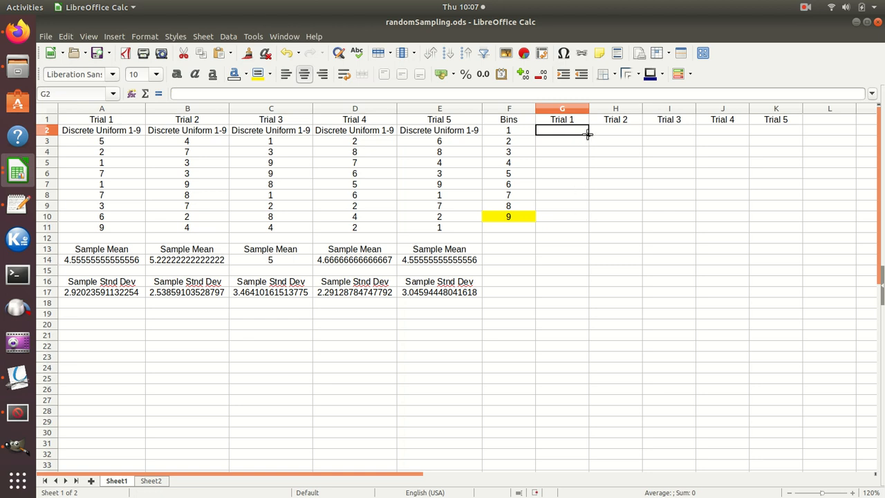
{"action": "left_click_drag", "start_coordinate": [568, 133], "coordinate": [557, 225]}
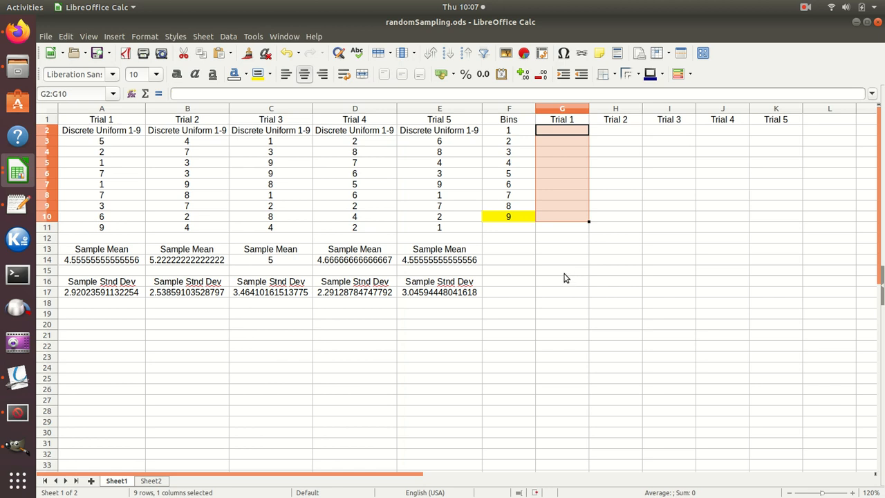
{"action": "left_click", "coordinate": [852, 492]}
{"action": "left_click", "coordinate": [852, 492]}
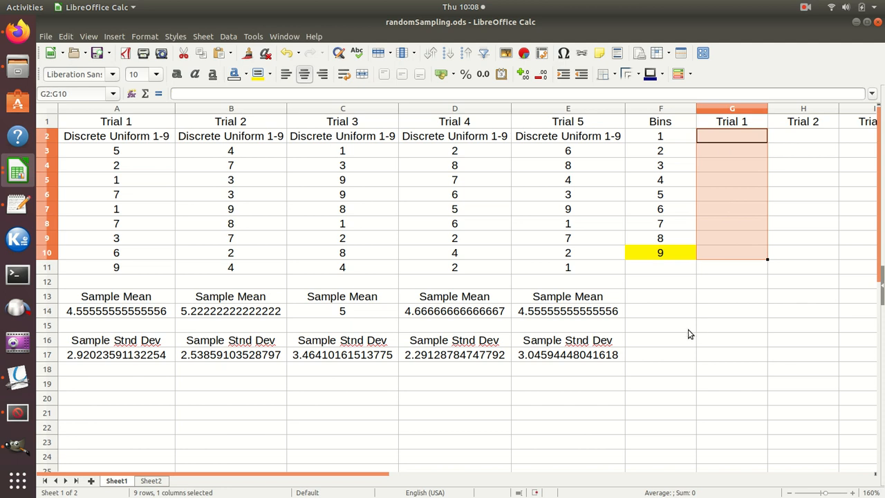
{"action": "type", "text": "="}
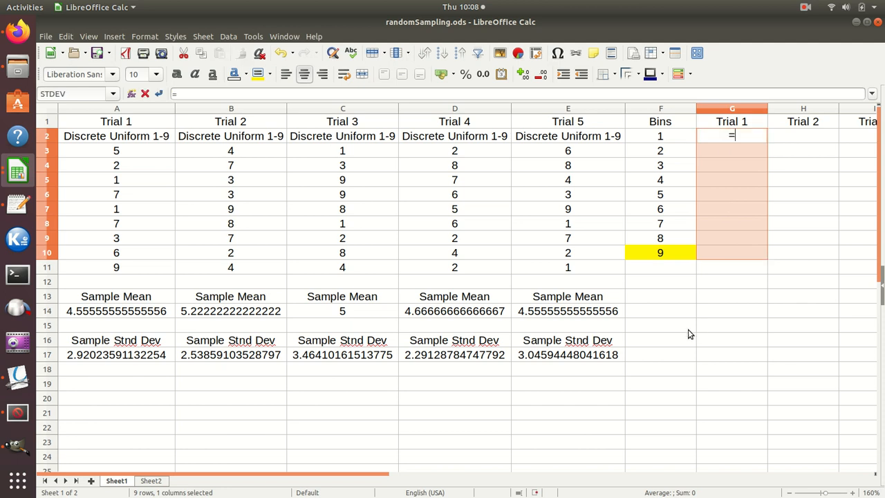
{"action": "type", "text": "freq"}
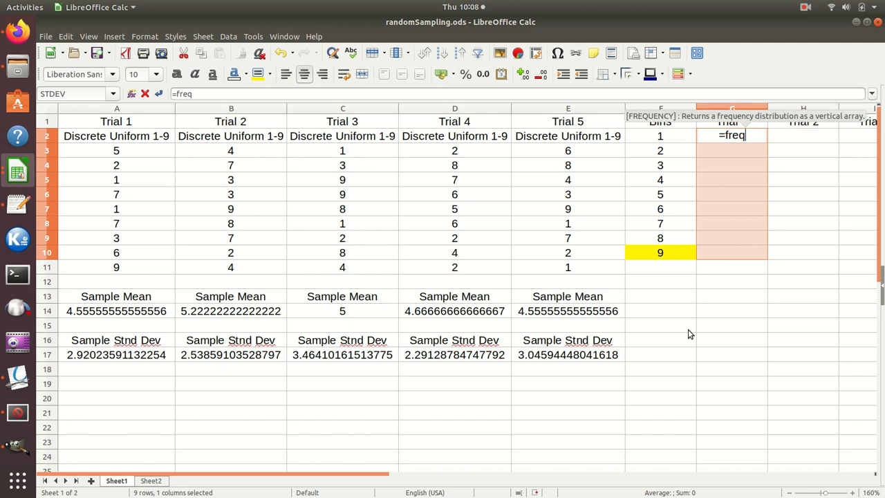
{"action": "type", "text": "uency"}
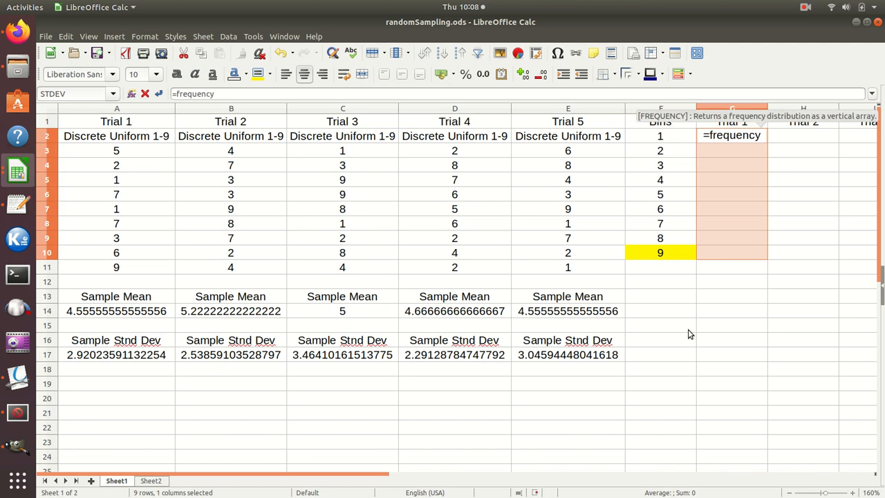
{"action": "type", "text": "("}
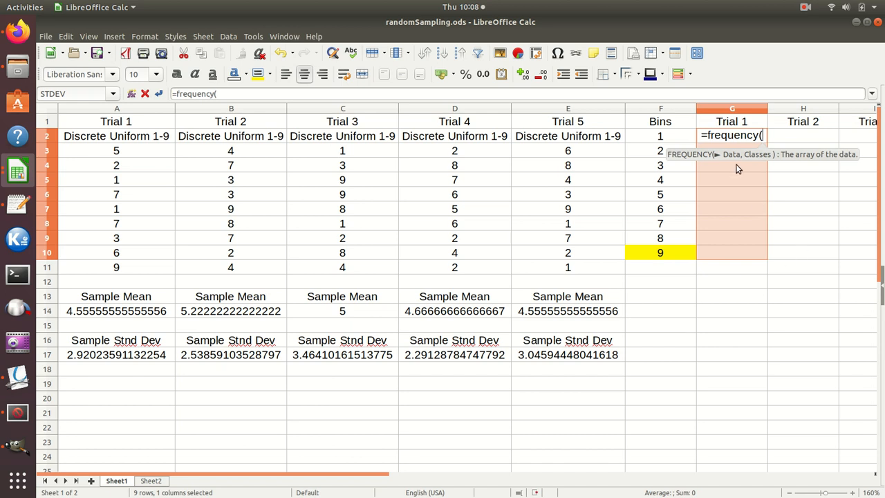
{"action": "left_click", "coordinate": [134, 152]}
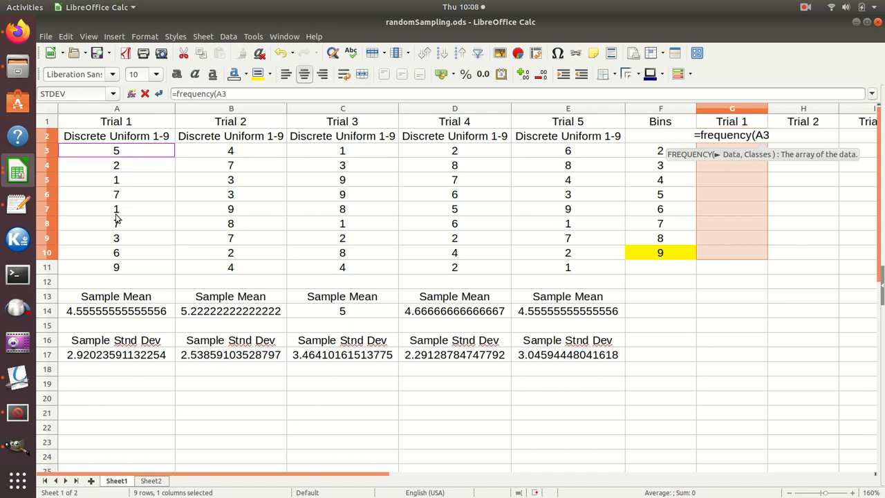
{"action": "left_click_drag", "start_coordinate": [117, 269], "coordinate": [117, 270]}
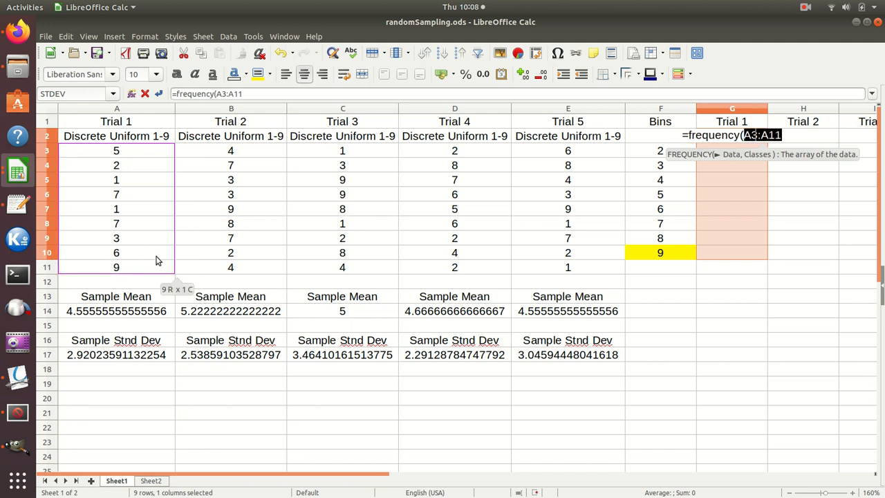
- Complete the formula with F2:F9 as the classes range and enter it as an array formula in G2:G10
{"action": "type", "text": ","}
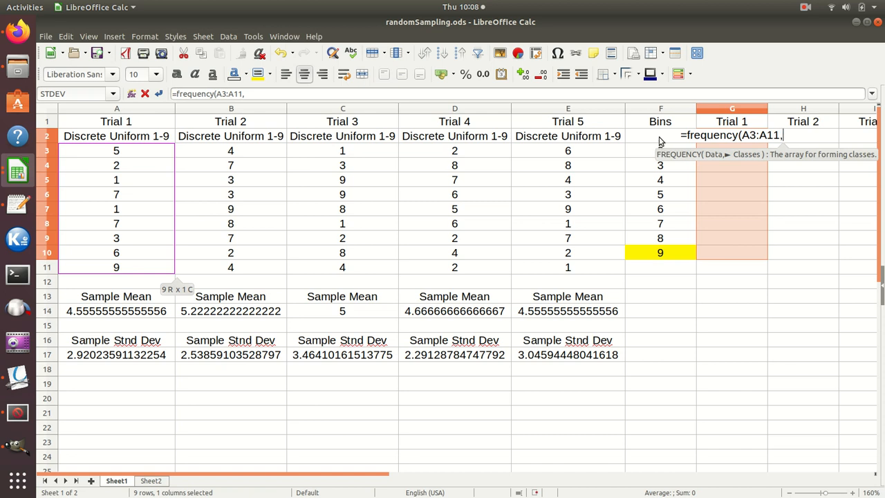
{"action": "left_click_drag", "start_coordinate": [658, 138], "coordinate": [656, 215]}
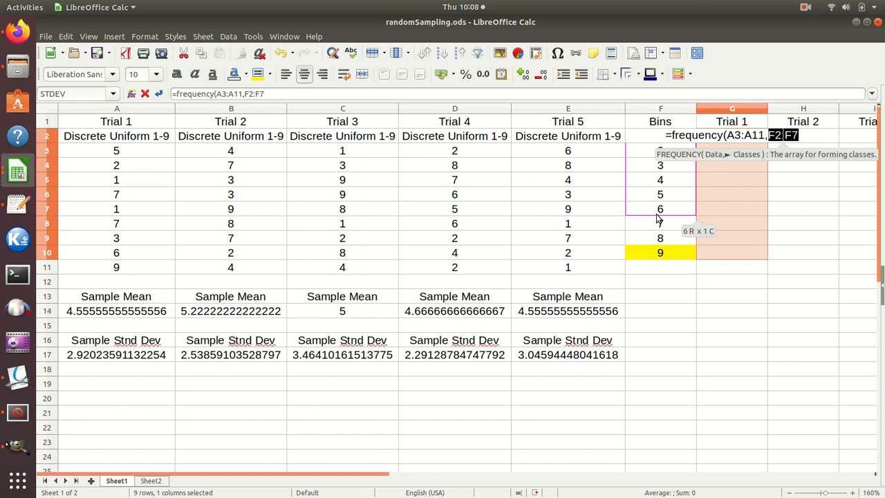
{"action": "left_click_drag", "start_coordinate": [656, 217], "coordinate": [651, 236]}
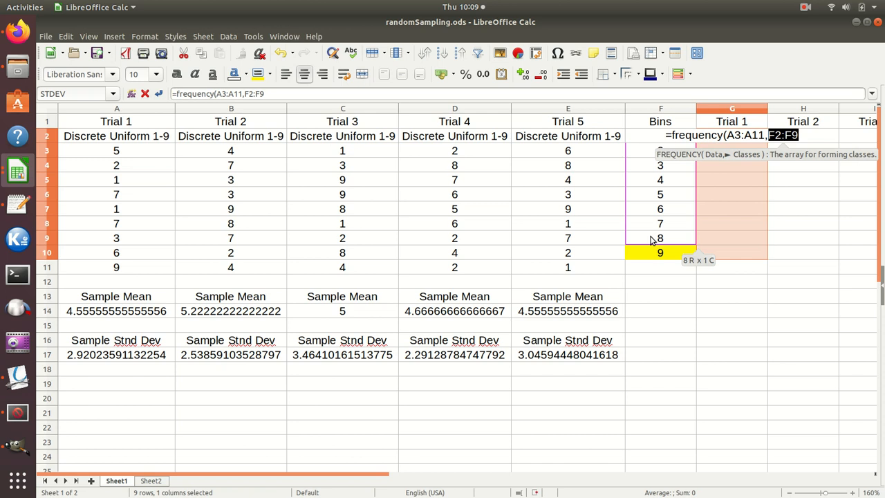
{"action": "left_click_drag", "start_coordinate": [650, 238], "coordinate": [655, 241]}
{"action": "type", "text": ")"}
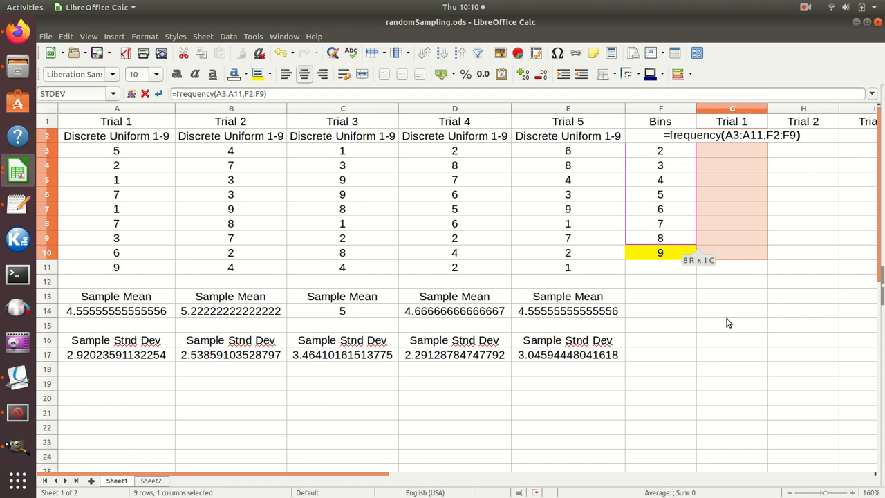
{"action": "key", "text": "ctrl+shift+Return"}
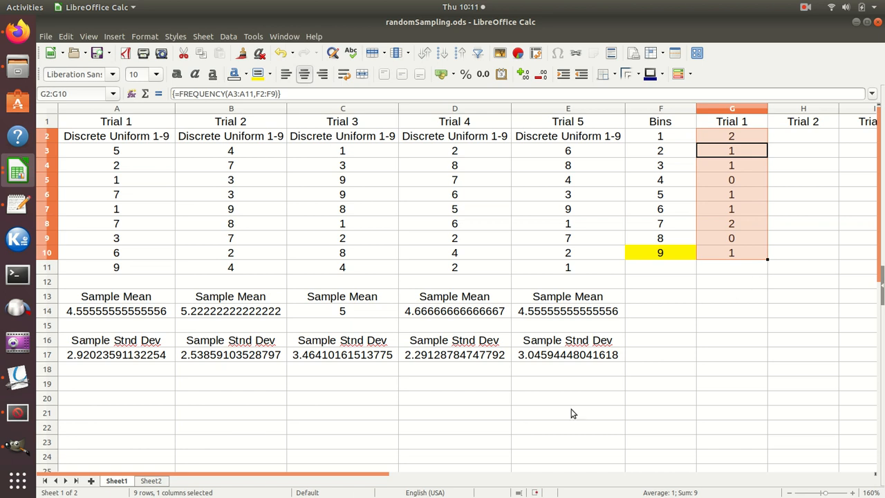
- Try to fill the Trial 1 frequency array G2:G10 across to column K, and undo the fill
{"action": "left_click_drag", "start_coordinate": [350, 477], "coordinate": [483, 475]}
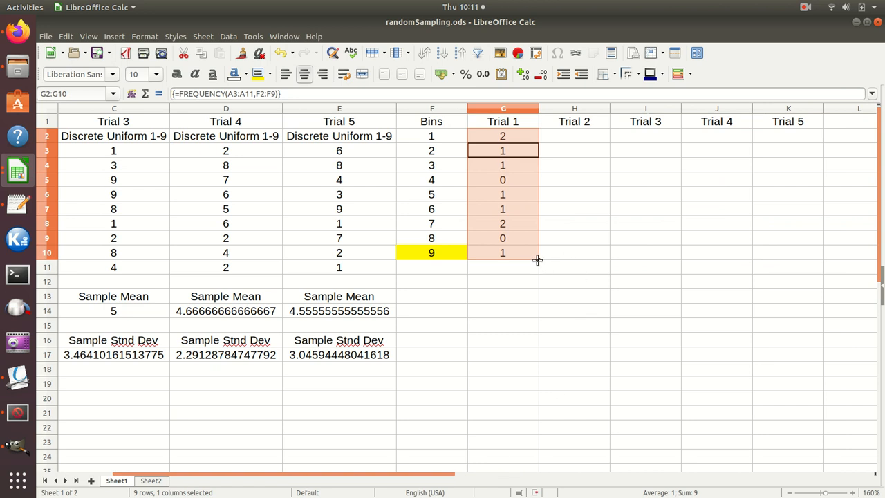
{"action": "left_click_drag", "start_coordinate": [538, 257], "coordinate": [804, 258]}
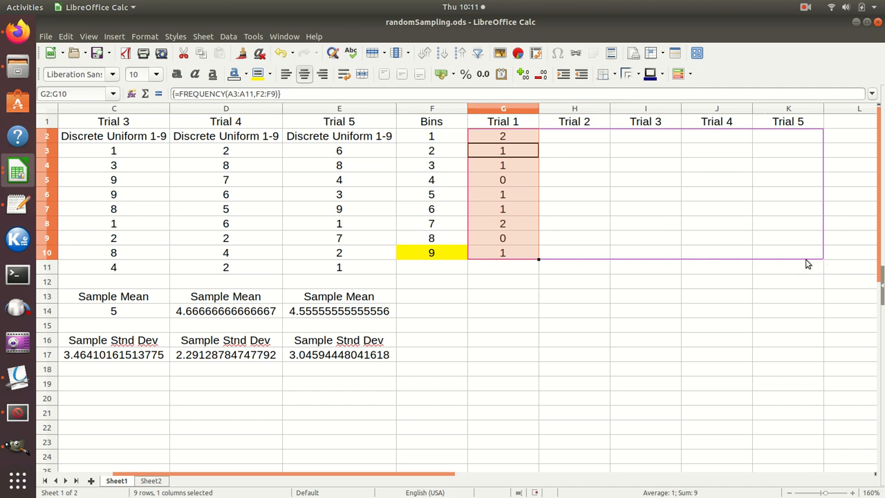
{"action": "left_click_drag", "start_coordinate": [806, 263], "coordinate": [806, 263]}
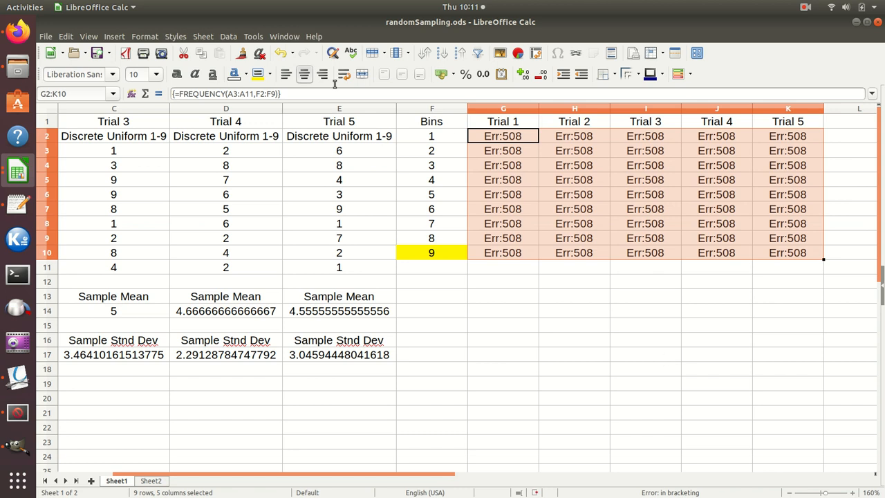
{"action": "left_click", "coordinate": [281, 54]}
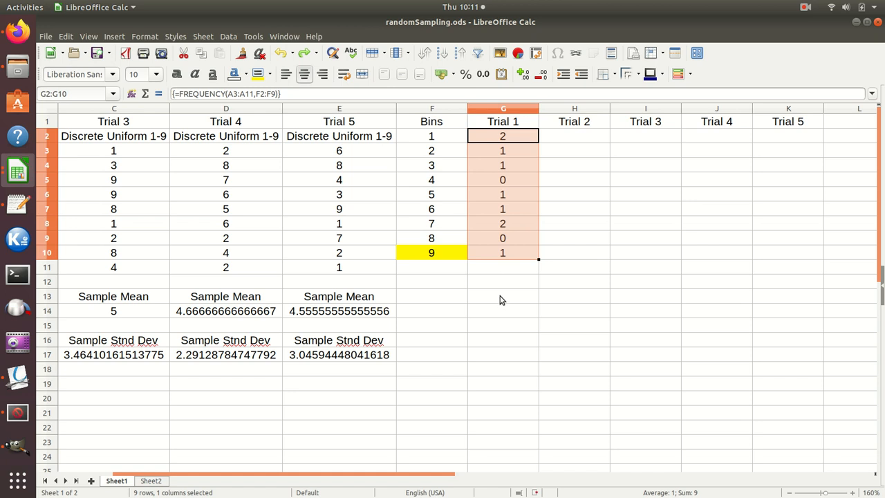
- Try copying the Trial 1 frequency array into H2:K10, and clear the pasted cells
{"action": "right_click", "coordinate": [517, 252]}
{"action": "left_click", "coordinate": [536, 259]}
{"action": "left_click_drag", "start_coordinate": [573, 138], "coordinate": [797, 256]}
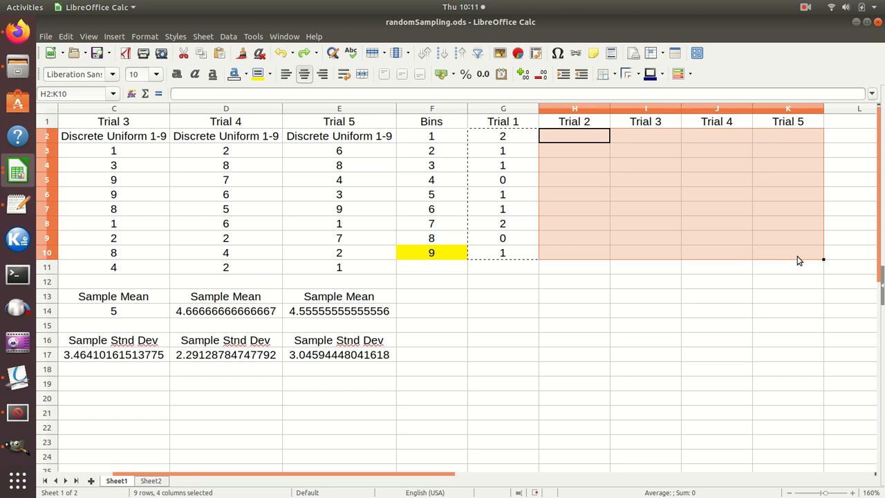
{"action": "right_click", "coordinate": [645, 178]}
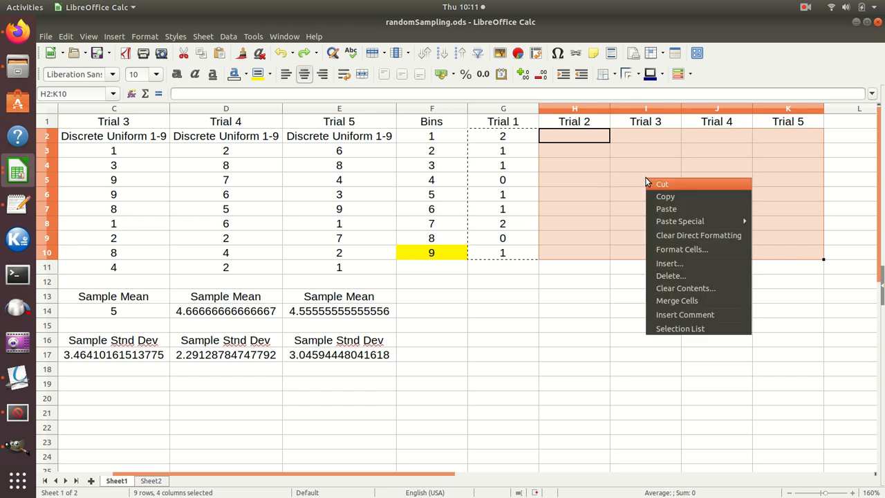
{"action": "left_click", "coordinate": [669, 209]}
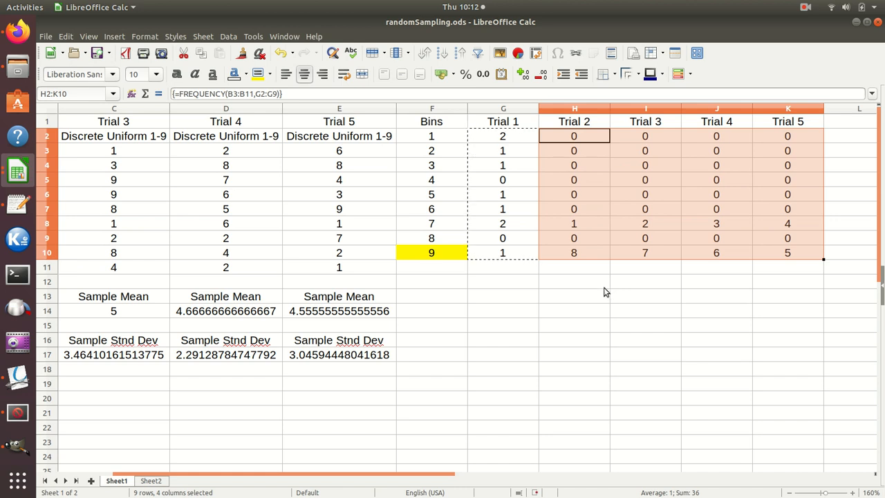
{"action": "key", "text": "Delete"}
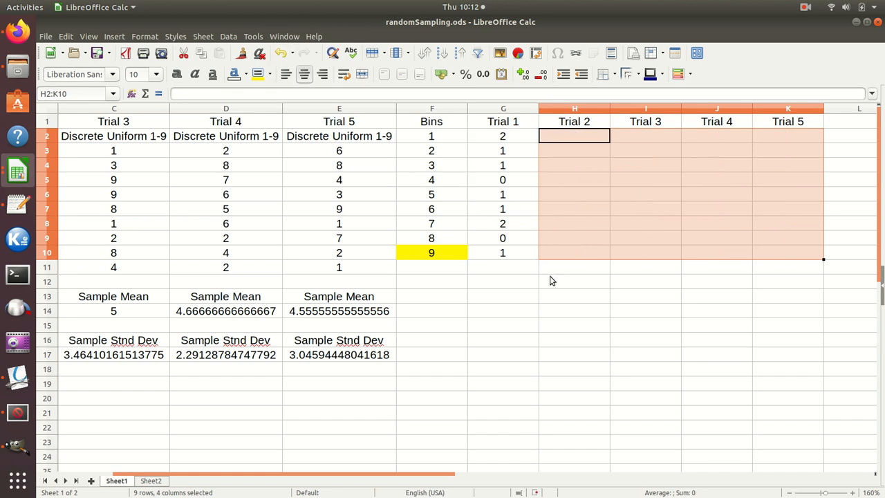
{"action": "left_click", "coordinate": [551, 296]}
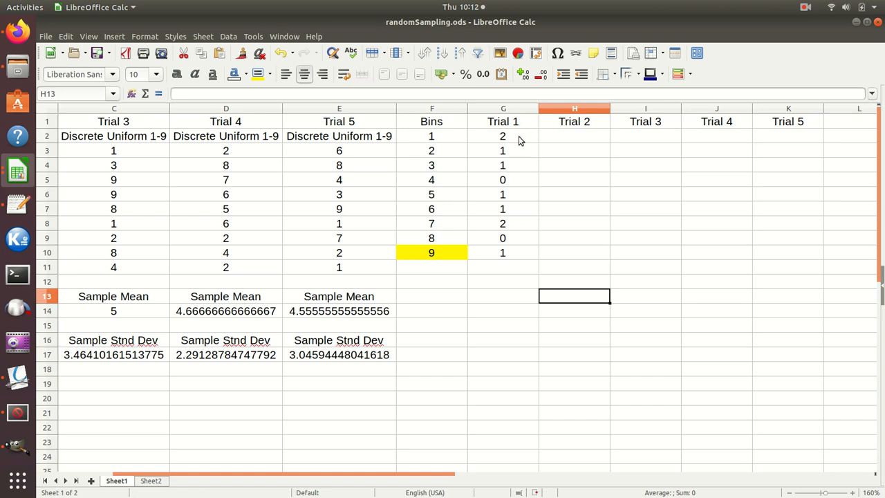
- Copy the Trial 1 frequency array G2:G10 and paste it into the Trial 2 column, H2:H10
{"action": "left_click_drag", "start_coordinate": [520, 140], "coordinate": [507, 265]}
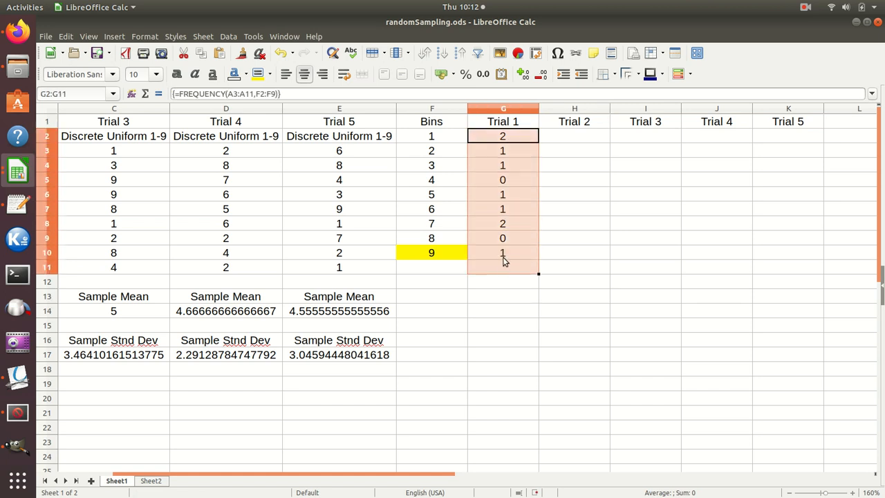
{"action": "left_click_drag", "start_coordinate": [515, 141], "coordinate": [500, 254]}
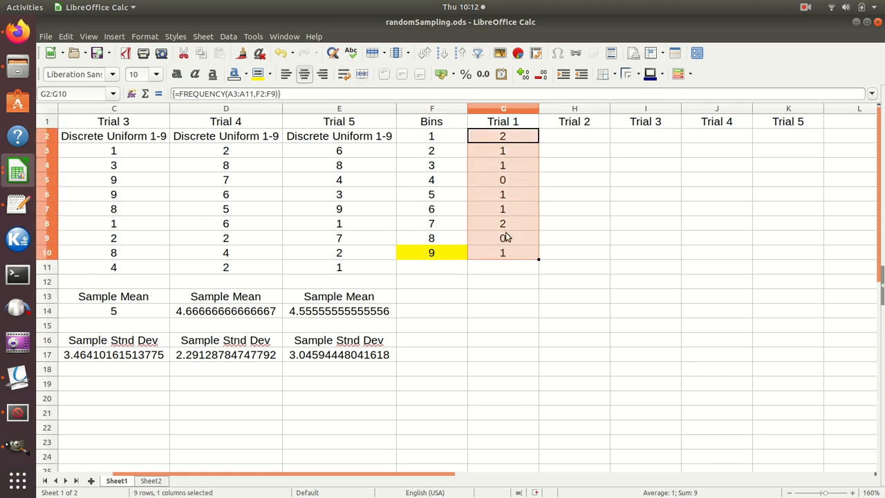
{"action": "right_click", "coordinate": [504, 237]}
{"action": "left_click", "coordinate": [525, 250]}
{"action": "left_click_drag", "start_coordinate": [584, 136], "coordinate": [570, 248]}
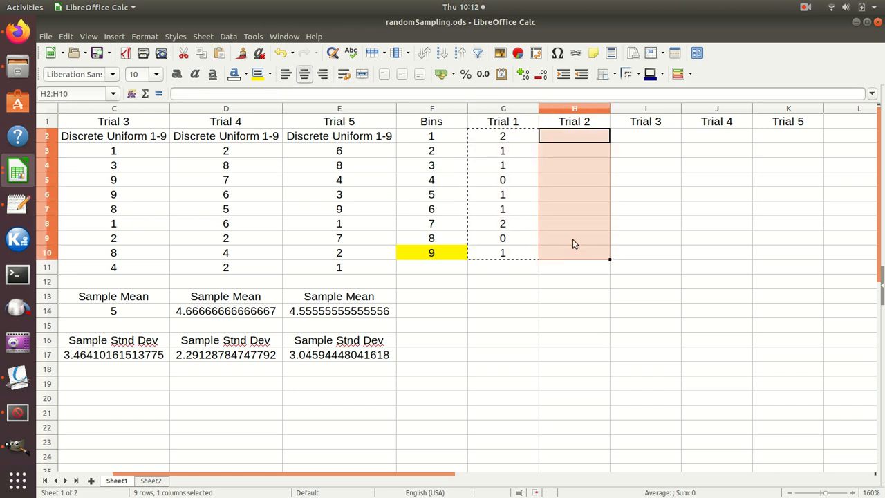
{"action": "right_click", "coordinate": [581, 225]}
{"action": "left_click", "coordinate": [600, 260]}
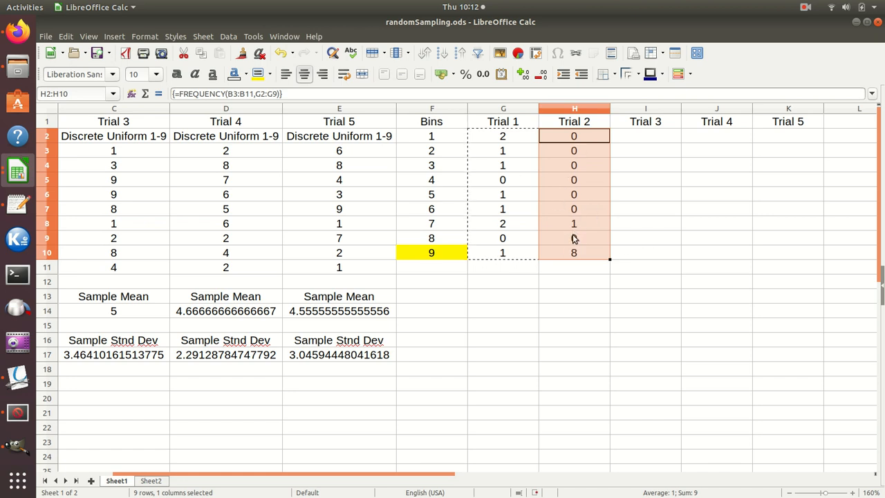
- Try to delete only cell H2 from the Trial 2 frequency array, and repeat the attempt once
{"action": "left_click_drag", "start_coordinate": [391, 473], "coordinate": [367, 475]}
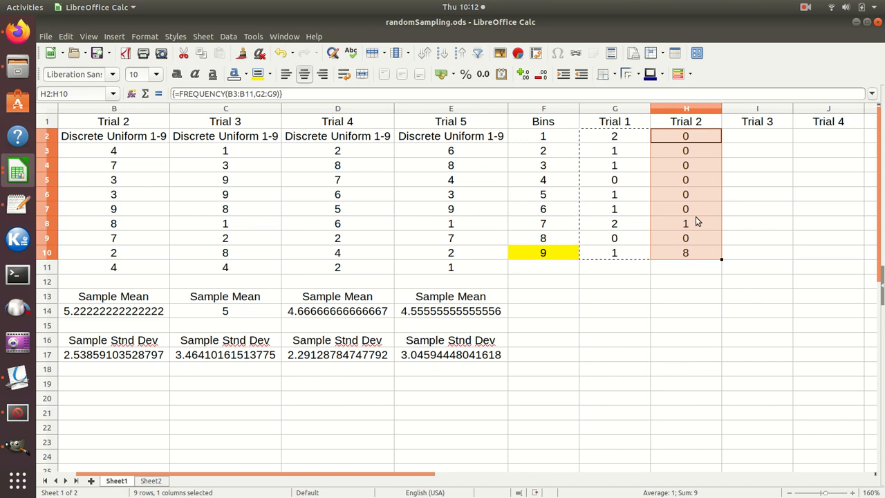
{"action": "left_click", "coordinate": [677, 142]}
{"action": "key", "text": "Delete"}
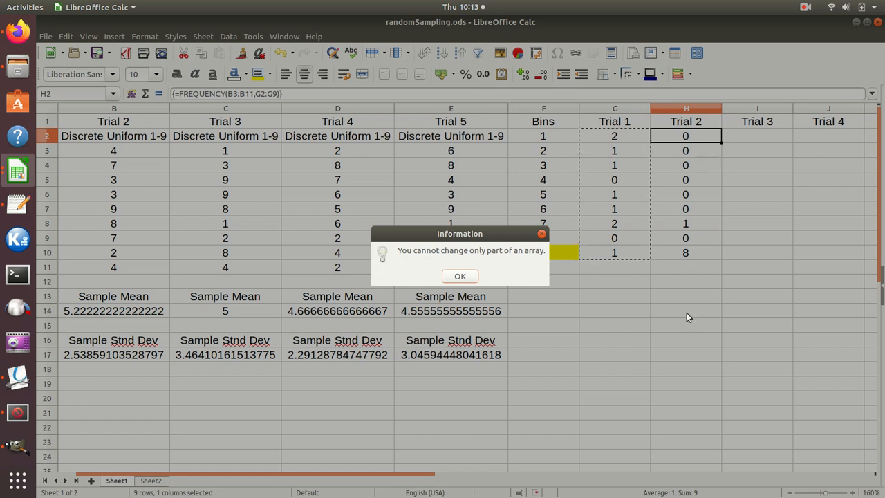
{"action": "left_click", "coordinate": [464, 277]}
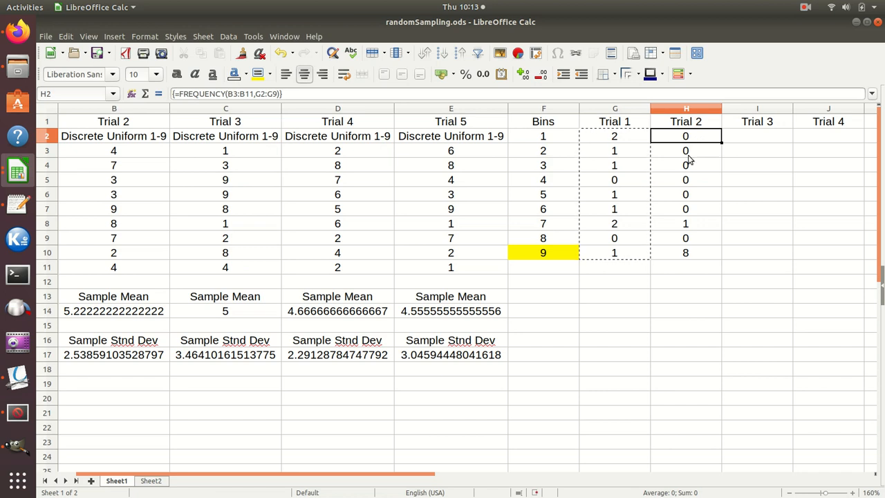
{"action": "left_click_drag", "start_coordinate": [699, 143], "coordinate": [693, 253]}
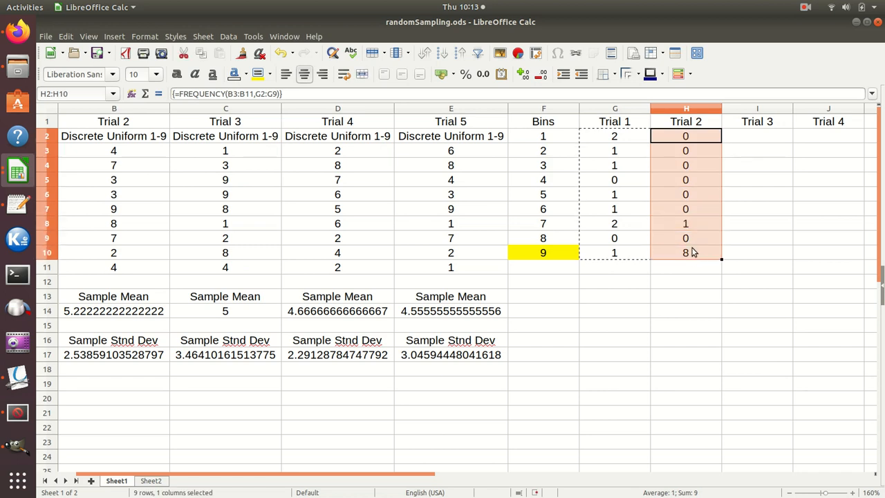
{"action": "left_click", "coordinate": [697, 141]}
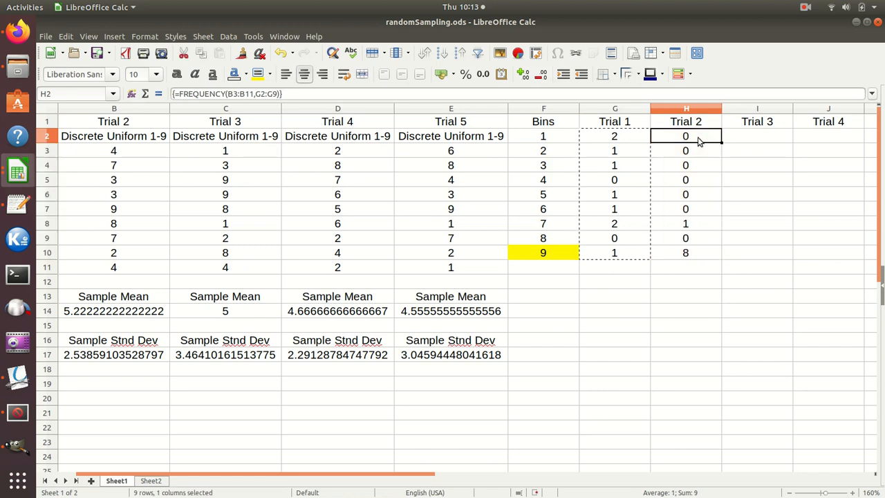
{"action": "key", "text": "Delete"}
{"action": "left_click", "coordinate": [459, 276]}
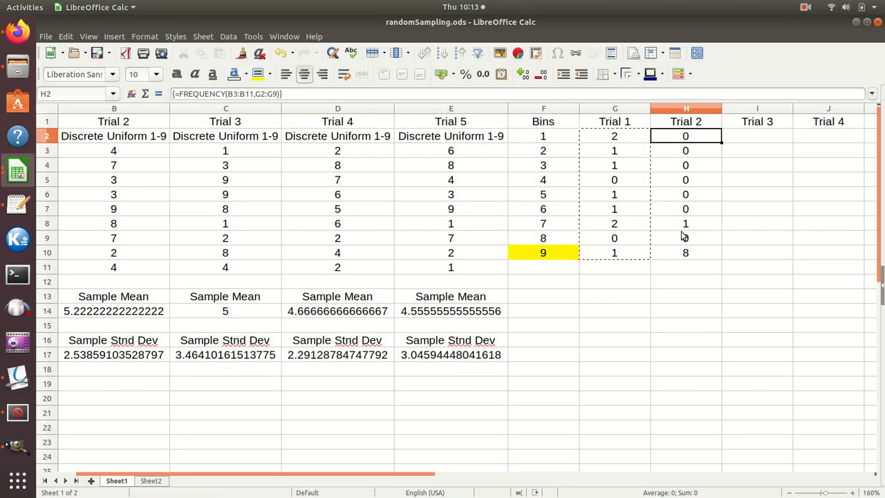
- Try to delete only cell H6 from the Trial 2 frequency array, and clear the whole array H2:H10
{"action": "left_click_drag", "start_coordinate": [686, 140], "coordinate": [681, 255]}
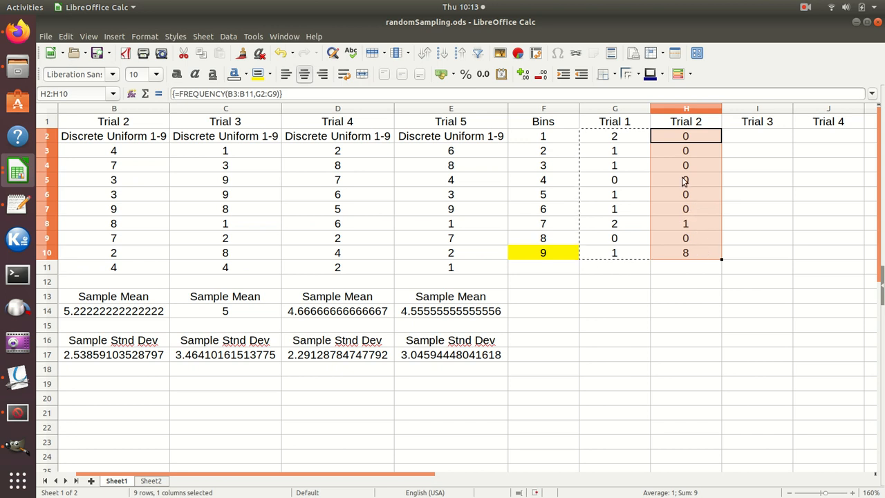
{"action": "left_click", "coordinate": [678, 198]}
{"action": "key", "text": "Delete"}
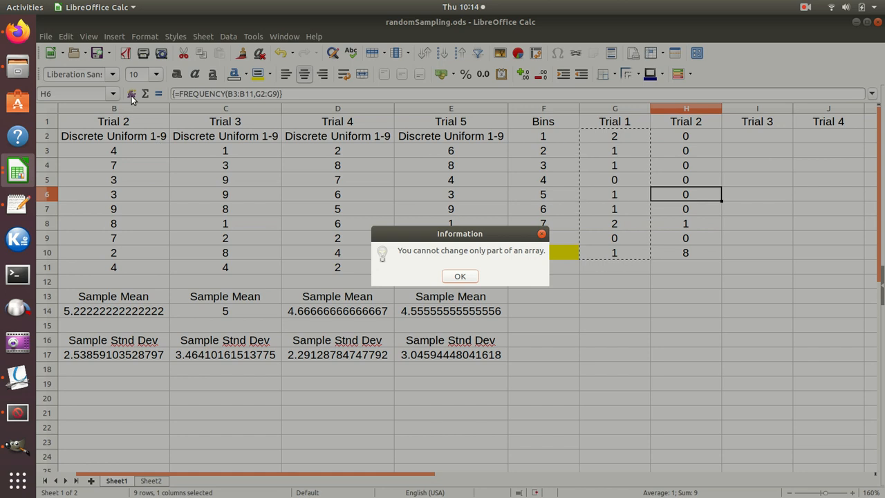
{"action": "left_click", "coordinate": [459, 276]}
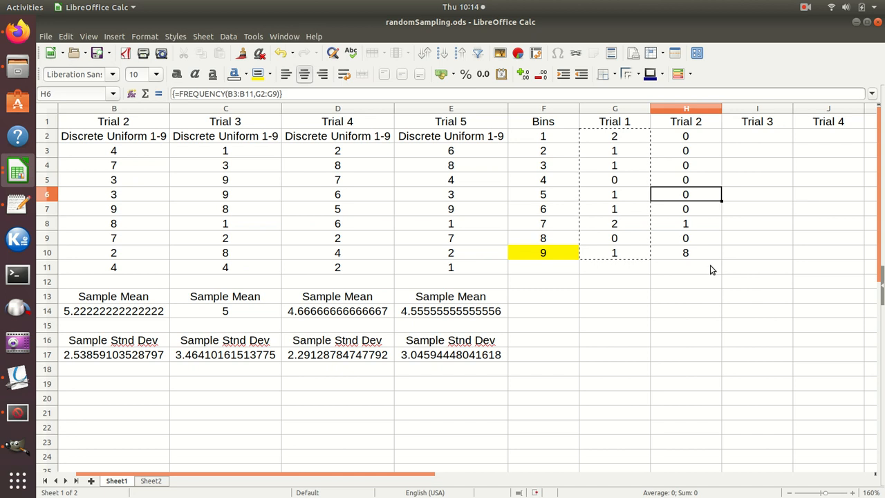
{"action": "left_click_drag", "start_coordinate": [681, 135], "coordinate": [687, 257]}
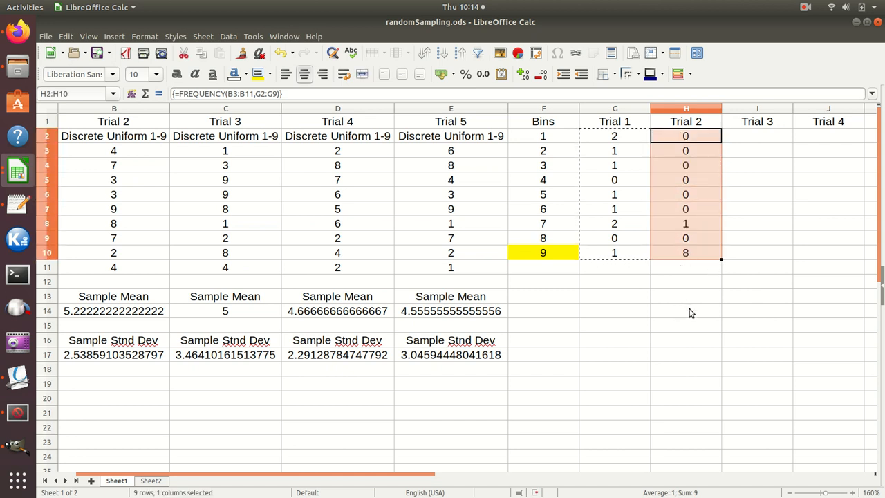
{"action": "key", "text": "Delete"}
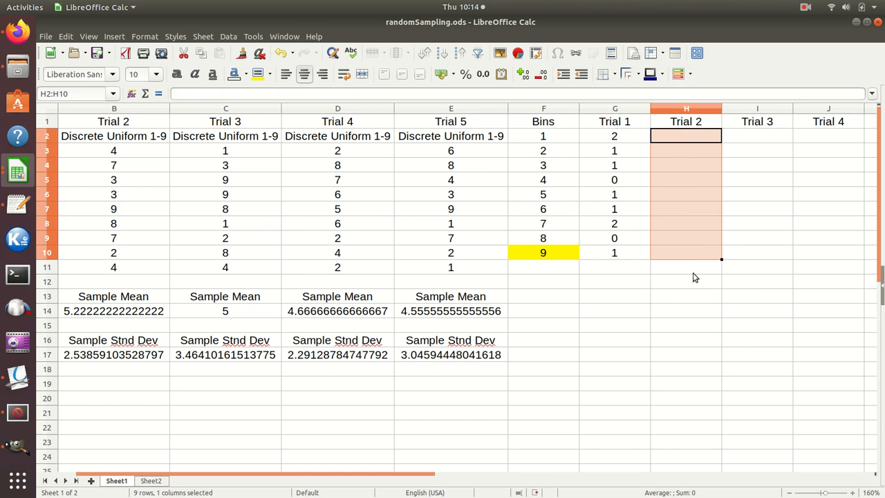
- Try to delete only cell G2 from the Trial 1 frequency array
{"action": "left_click", "coordinate": [605, 140]}
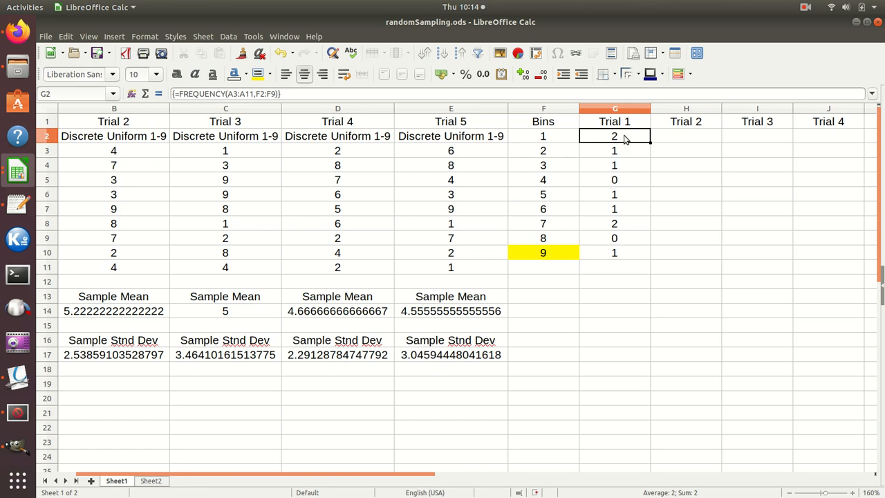
{"action": "key", "text": "Delete"}
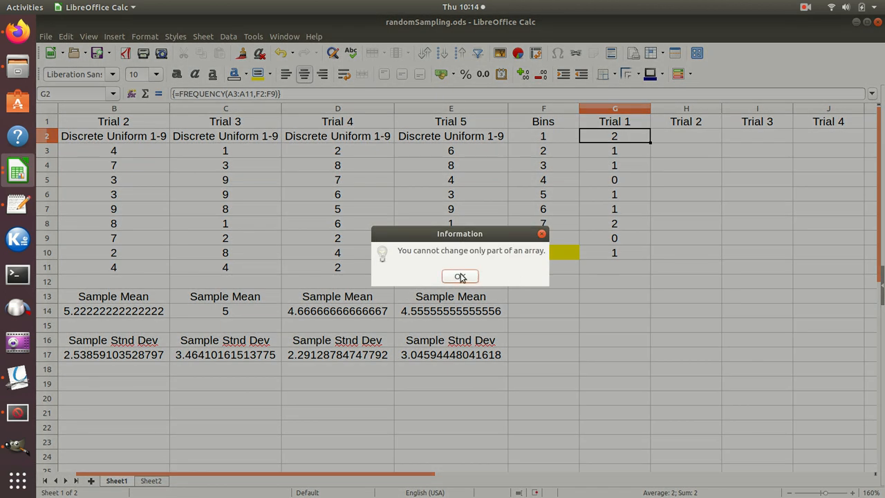
{"action": "left_click", "coordinate": [457, 276]}
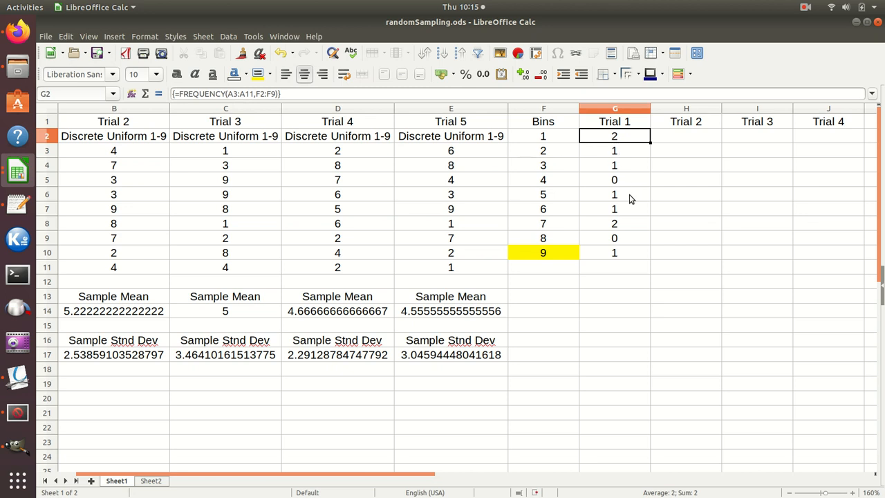
- Try copying the Trial 1 frequency array G2:G10 into the Trial 2 column, H2:H10, and clear the pasted cells
{"action": "left_click", "coordinate": [707, 141]}
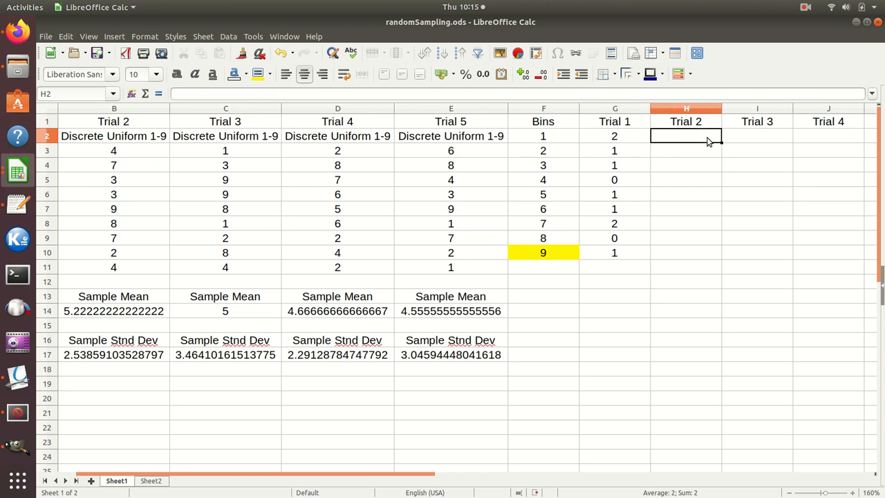
{"action": "left_click", "coordinate": [628, 141]}
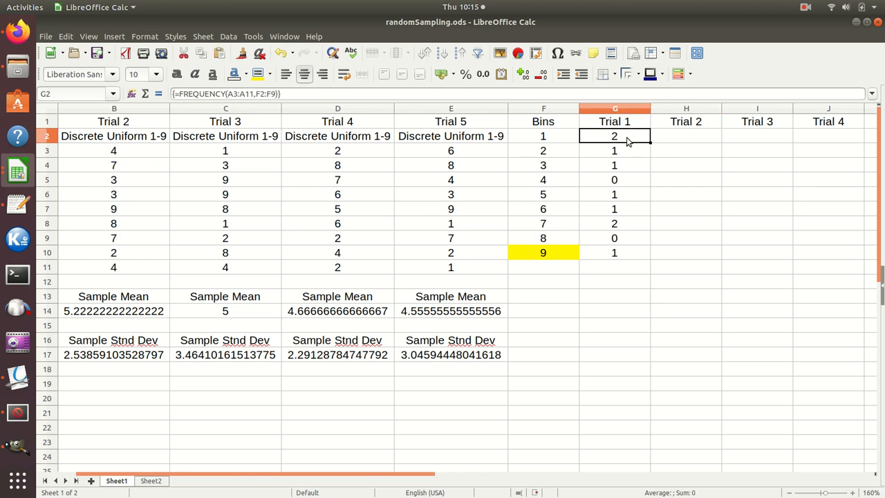
{"action": "left_click_drag", "start_coordinate": [628, 141], "coordinate": [636, 253]}
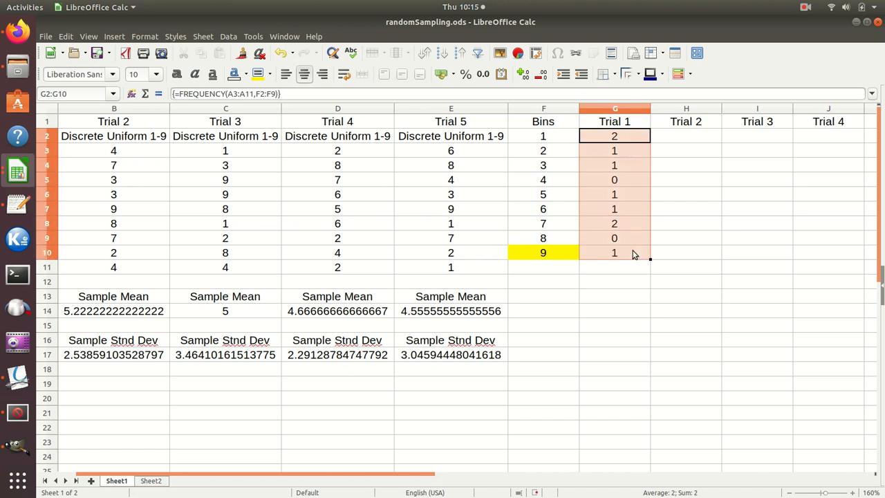
{"action": "right_click", "coordinate": [640, 222]}
{"action": "left_click", "coordinate": [658, 237]}
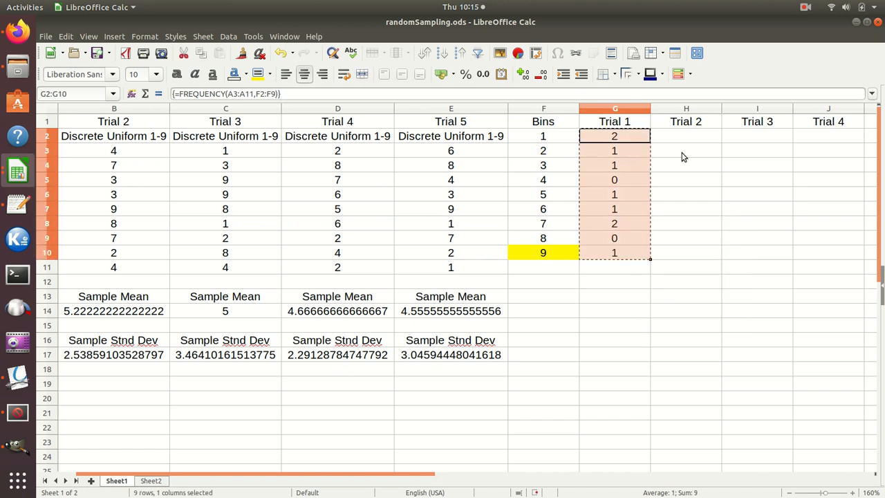
{"action": "left_click", "coordinate": [685, 139]}
{"action": "right_click", "coordinate": [684, 140]}
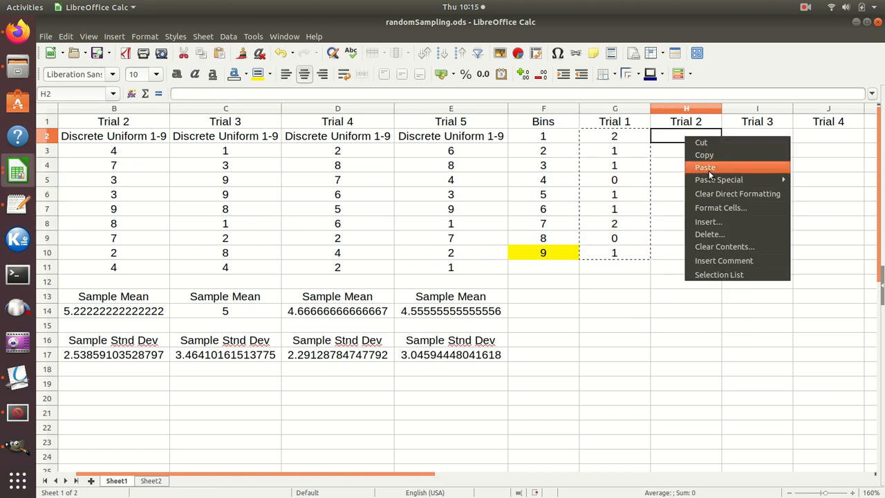
{"action": "left_click", "coordinate": [698, 166]}
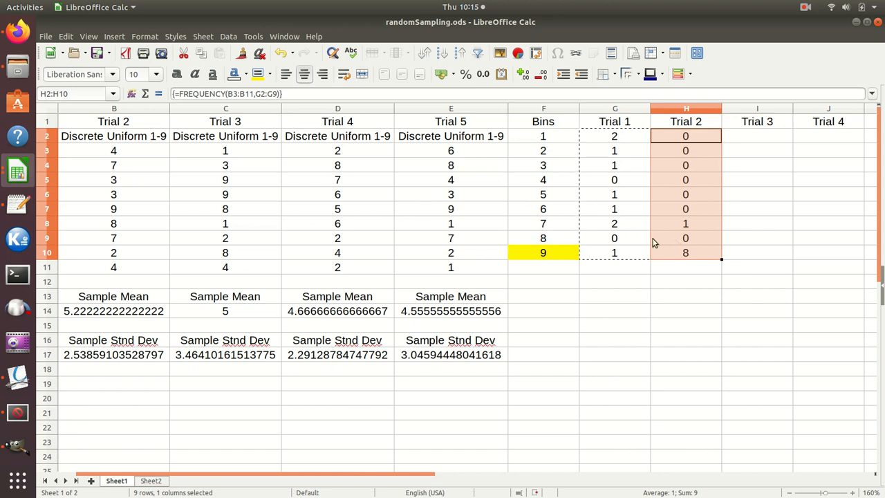
{"action": "key", "text": "Delete"}
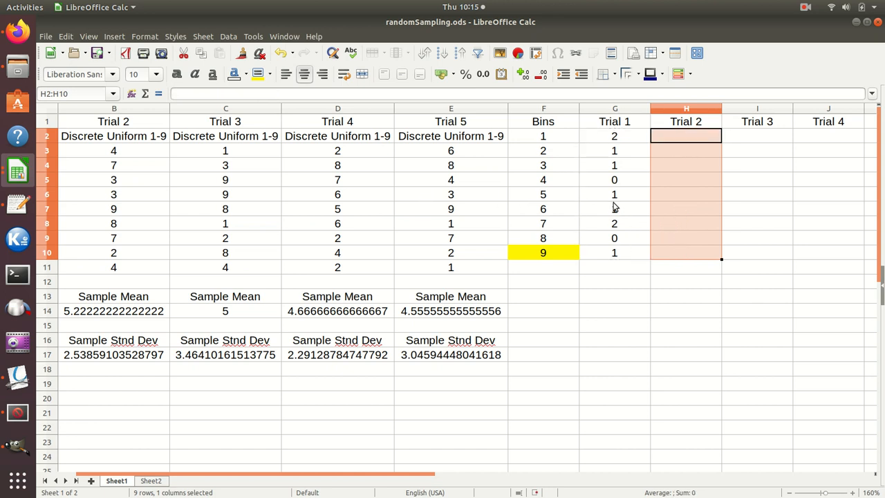
- Lock the bins column in the Trial 1 array G2:G10 by changing its array formula to =FREQUENCY(A3:A11,$F2:$F9)
{"action": "left_click", "coordinate": [611, 139]}
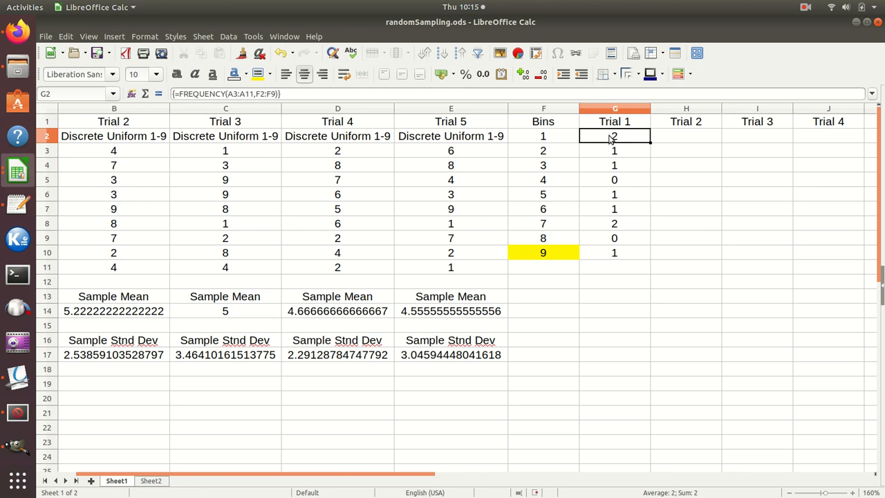
{"action": "left_click_drag", "start_coordinate": [610, 139], "coordinate": [604, 256]}
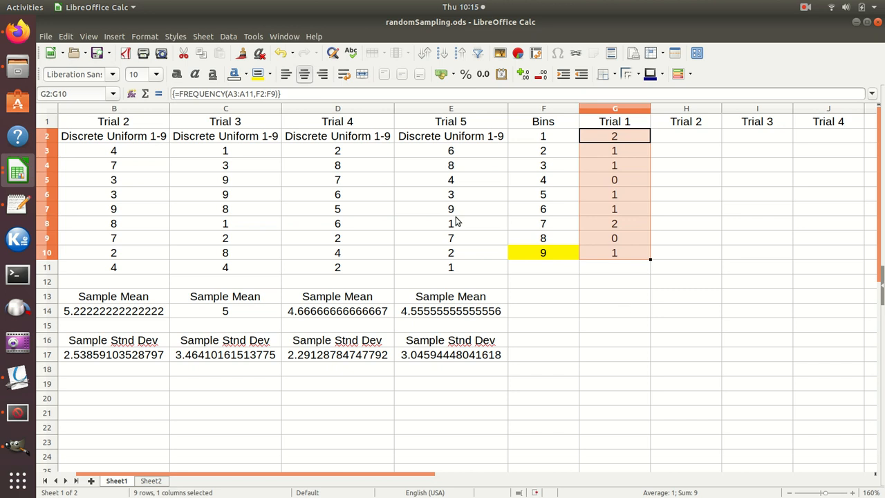
{"action": "left_click", "coordinate": [257, 94]}
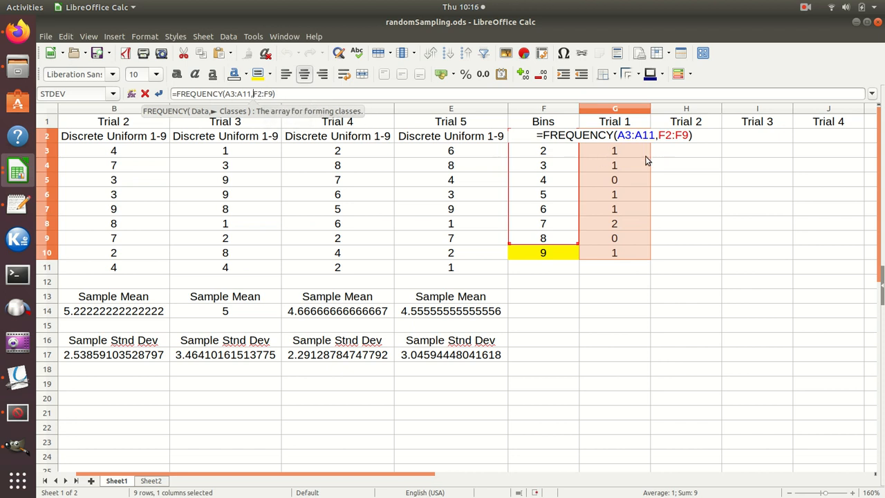
{"action": "left_click", "coordinate": [252, 95]}
{"action": "type", "text": "$"}
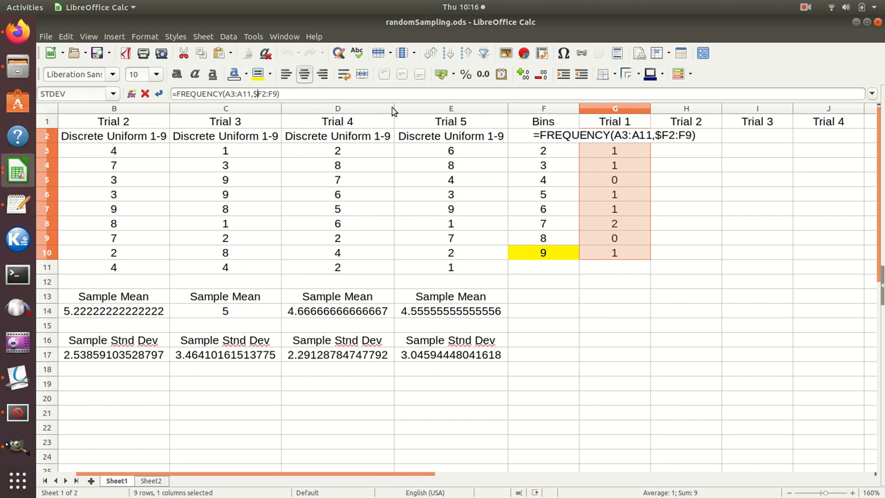
{"action": "left_click", "coordinate": [270, 94]}
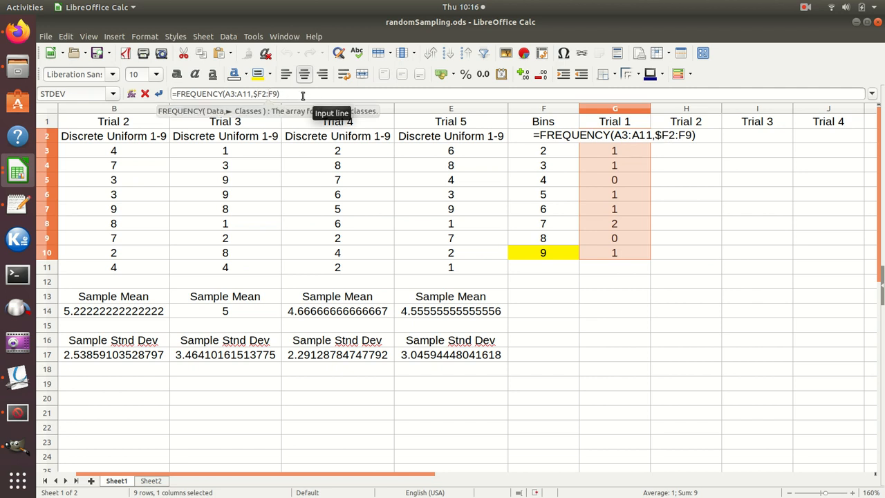
{"action": "type", "text": "$"}
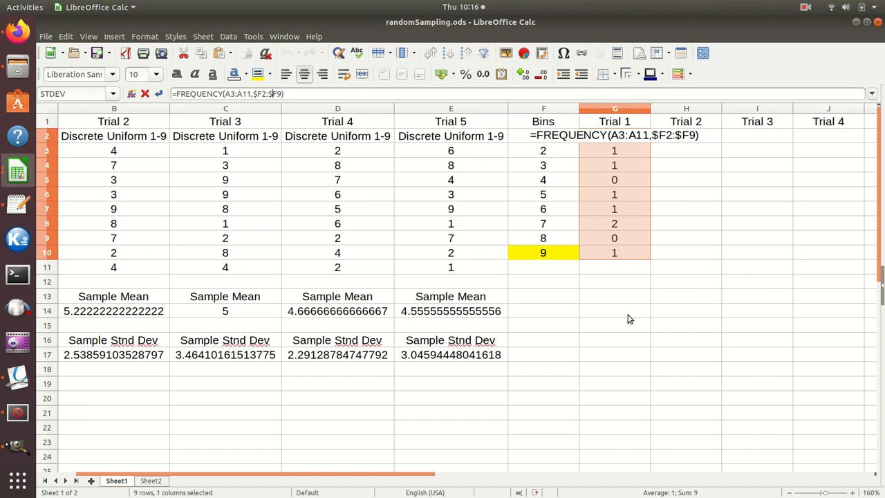
{"action": "key", "text": "ctrl+shift+Return"}
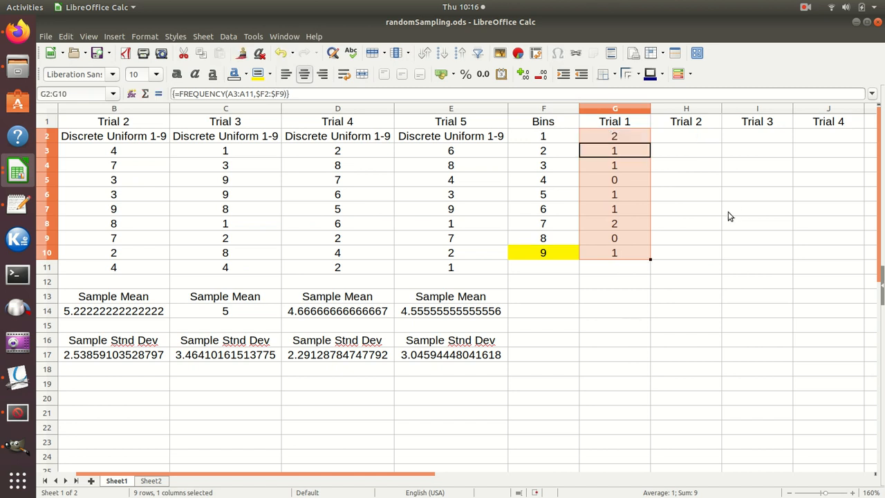
- Copy the Trial 1 frequency array G2:G10 and paste it into the Trial 2 to Trial 5 columns, H2:K10
{"action": "right_click", "coordinate": [622, 161]}
{"action": "left_click", "coordinate": [638, 174]}
{"action": "left_click_drag", "start_coordinate": [689, 136], "coordinate": [290, 253]}
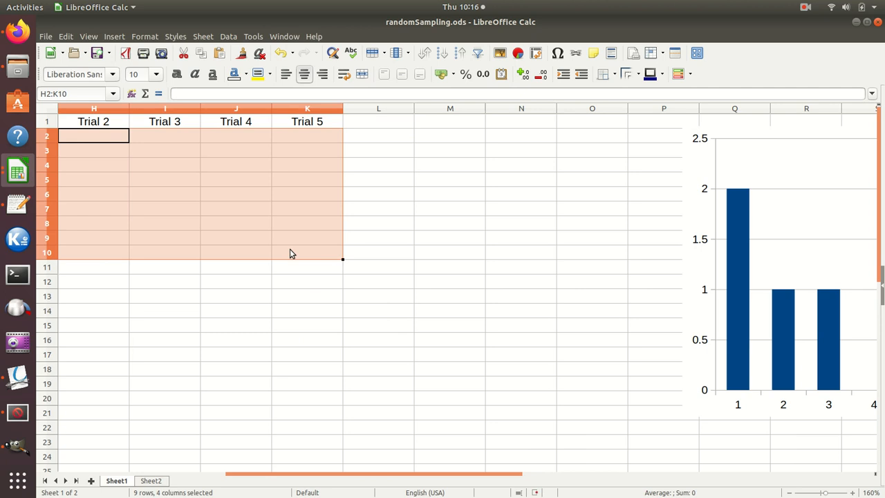
{"action": "right_click", "coordinate": [294, 246]}
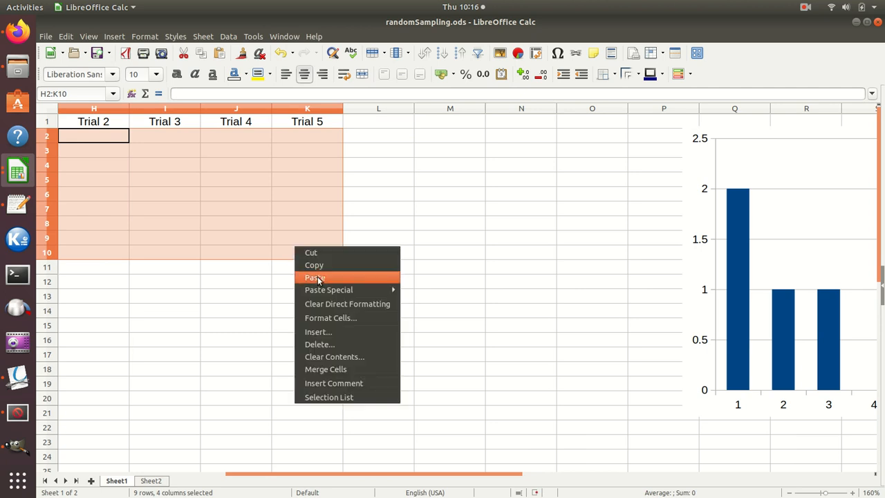
{"action": "left_click", "coordinate": [311, 277]}
{"action": "left_click_drag", "start_coordinate": [397, 477], "coordinate": [278, 479]}
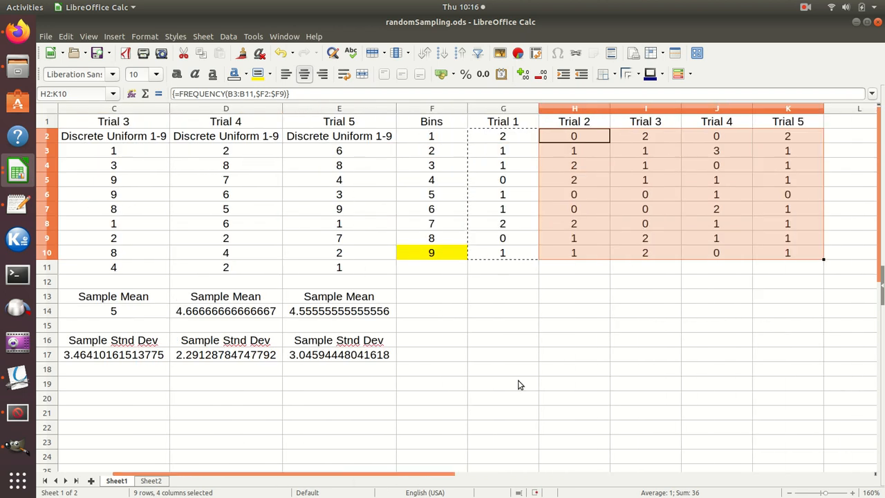
{"action": "left_click", "coordinate": [541, 371]}
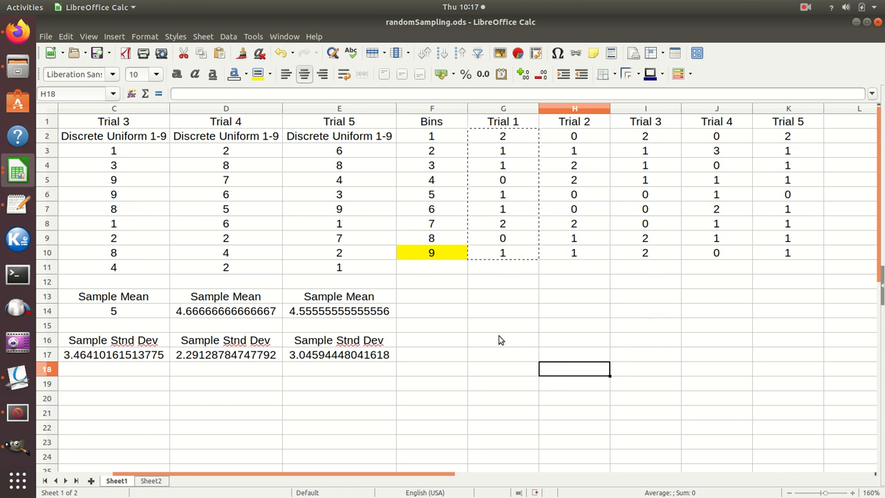
{"action": "mouse_move", "coordinate": [375, 475]}
{"action": "left_mouse_down"}
{"action": "mouse_move", "coordinate": [318, 478]}
{"action": "mouse_move", "coordinate": [324, 473]}
{"action": "mouse_move", "coordinate": [304, 468]}
{"action": "mouse_move", "coordinate": [394, 474]}
{"action": "mouse_move", "coordinate": [359, 473]}
{"action": "left_mouse_up"}
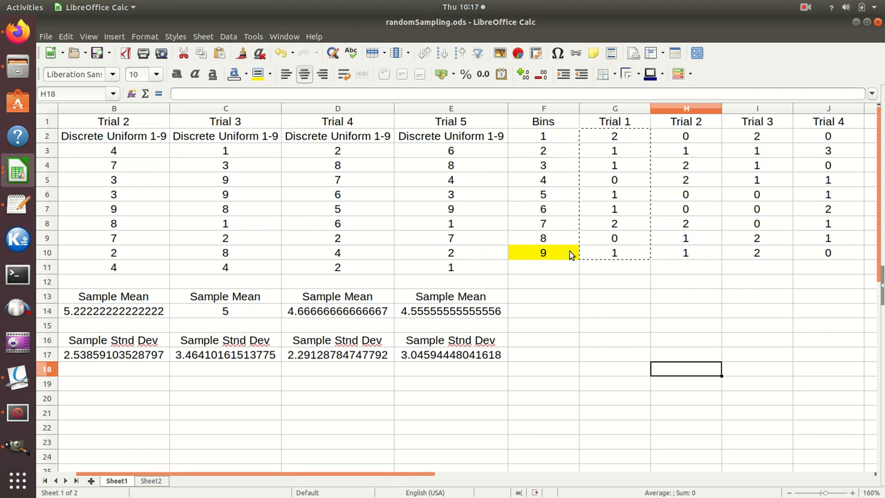
{"action": "left_click_drag", "start_coordinate": [336, 474], "coordinate": [296, 480]}
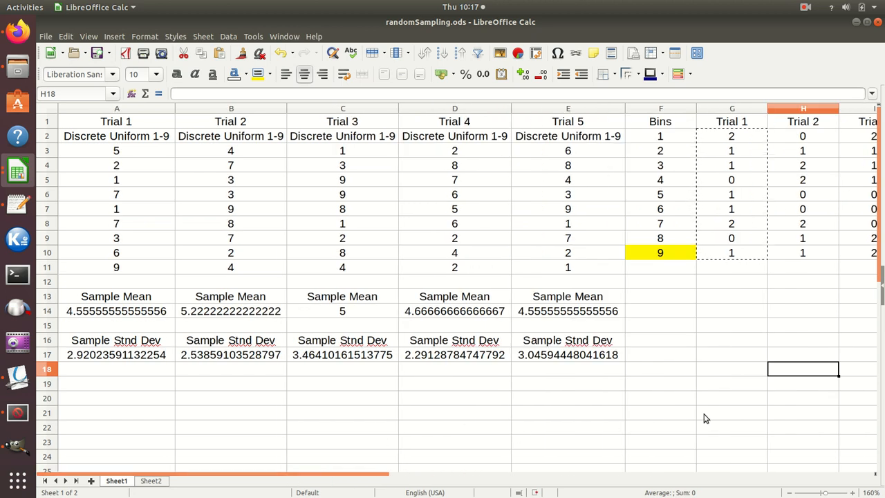